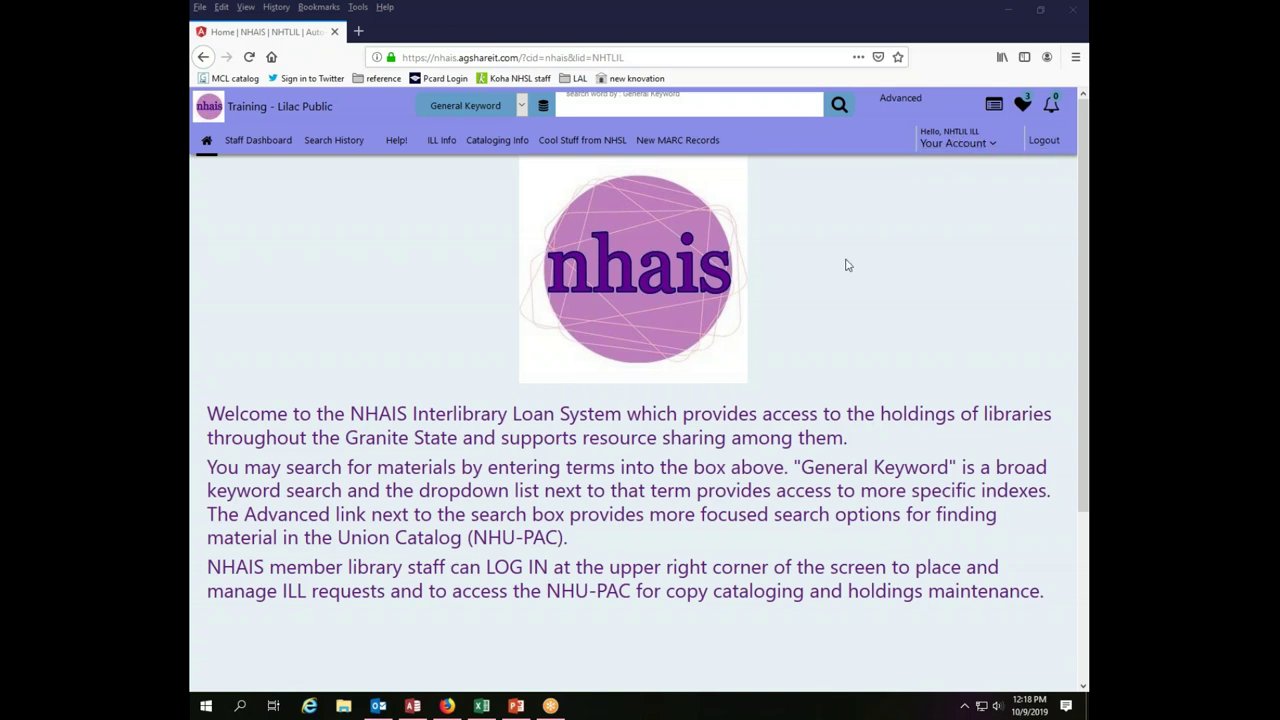
# Run a General Keyword catalog search for 'gentleman in moscow'
pyautogui.click(724, 104)
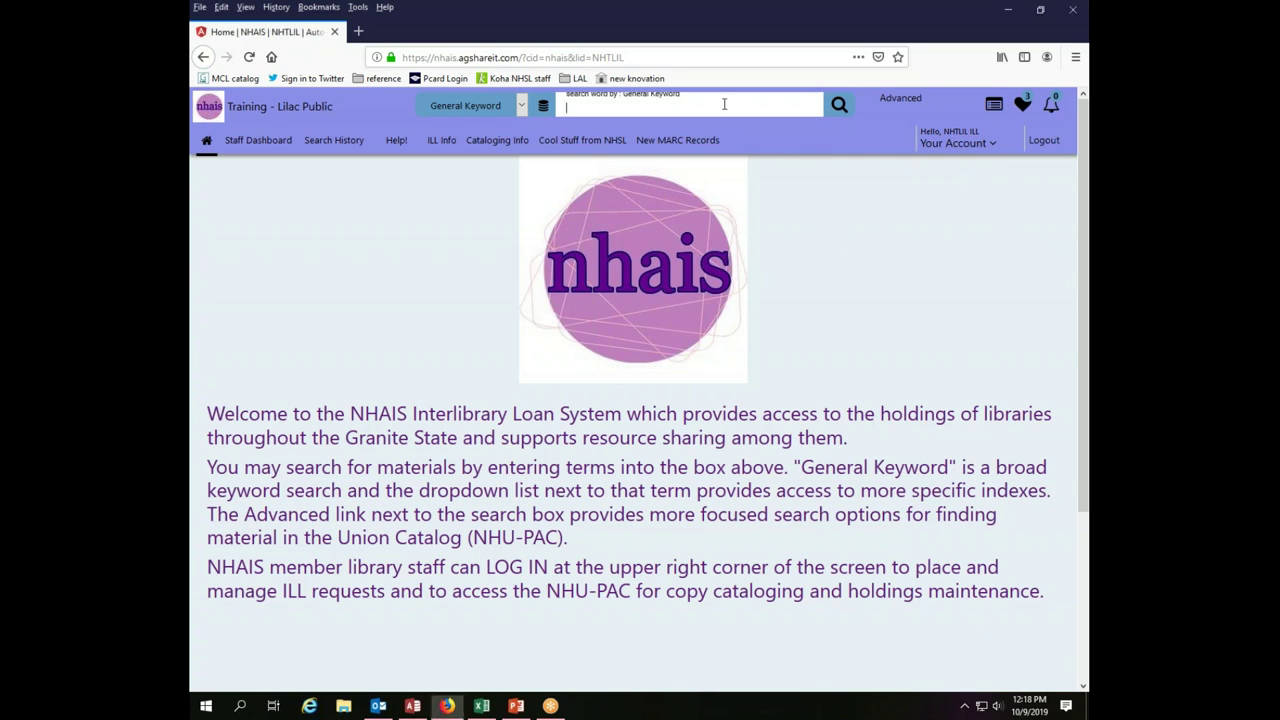
pyautogui.write('gentleman i')
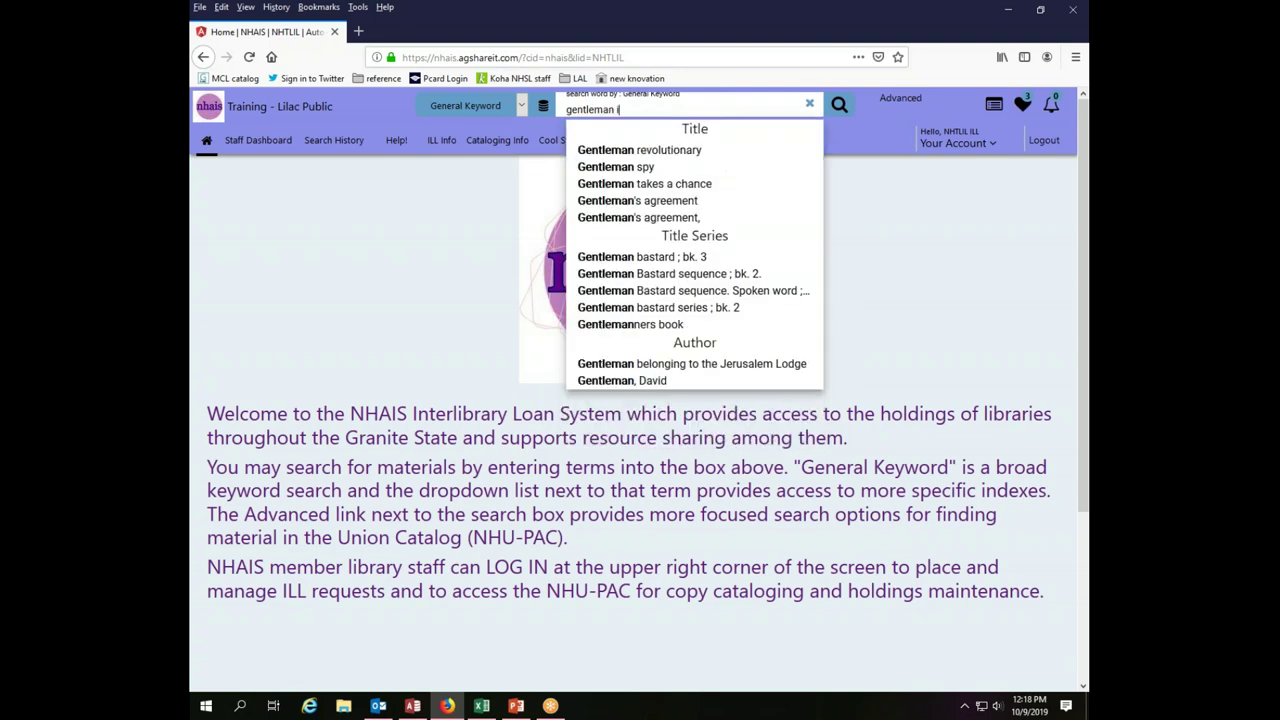
pyautogui.write('n moscow')
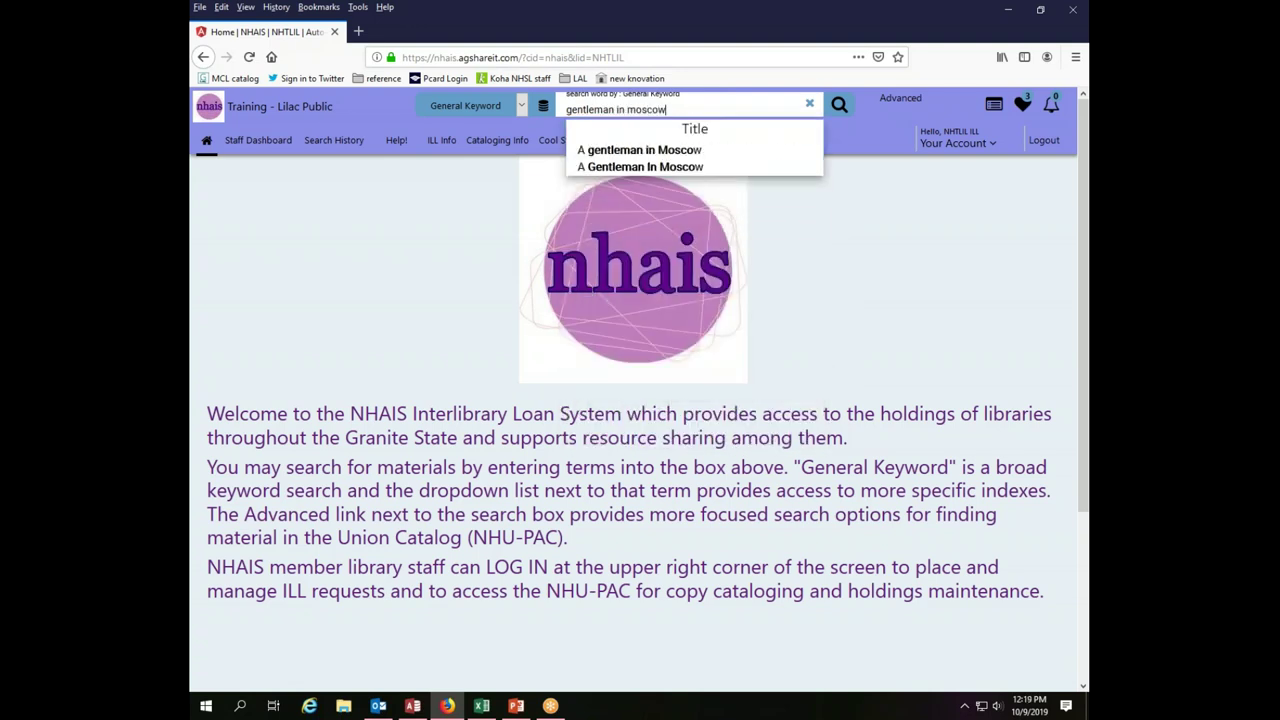
pyautogui.press('Return')
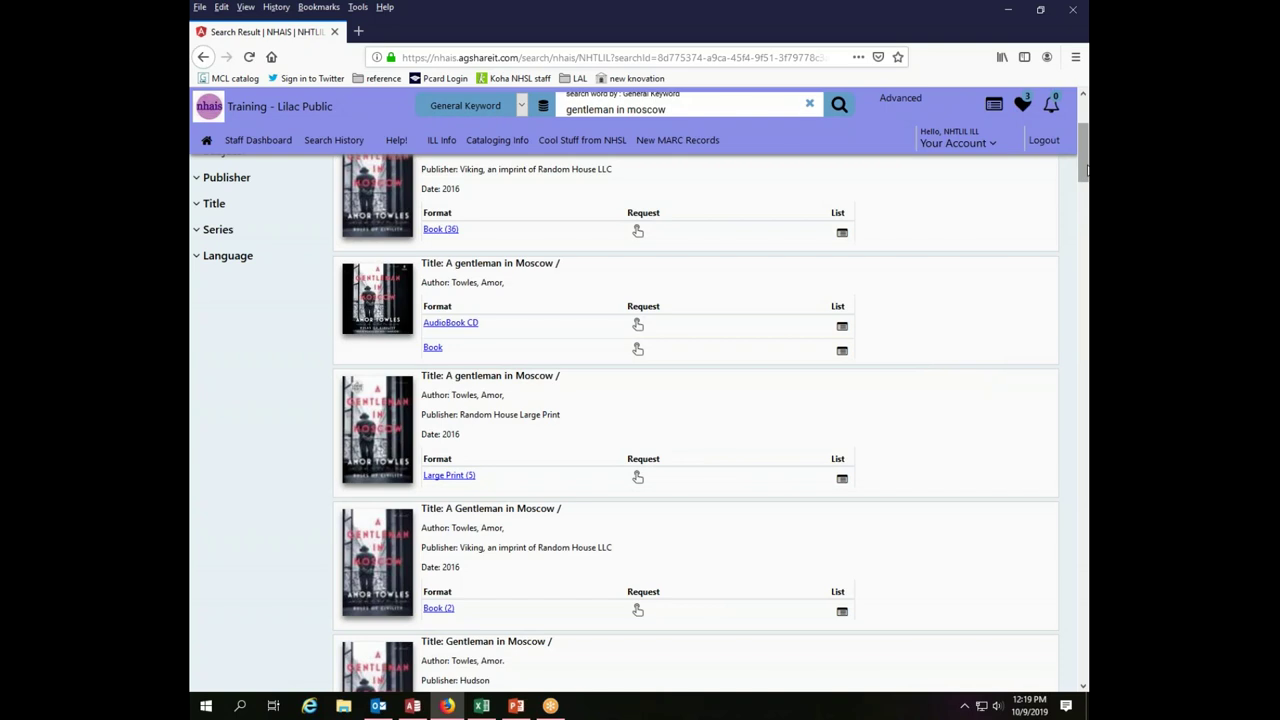
pyautogui.moveTo(1084, 170); pyautogui.dragTo(1084, 140)
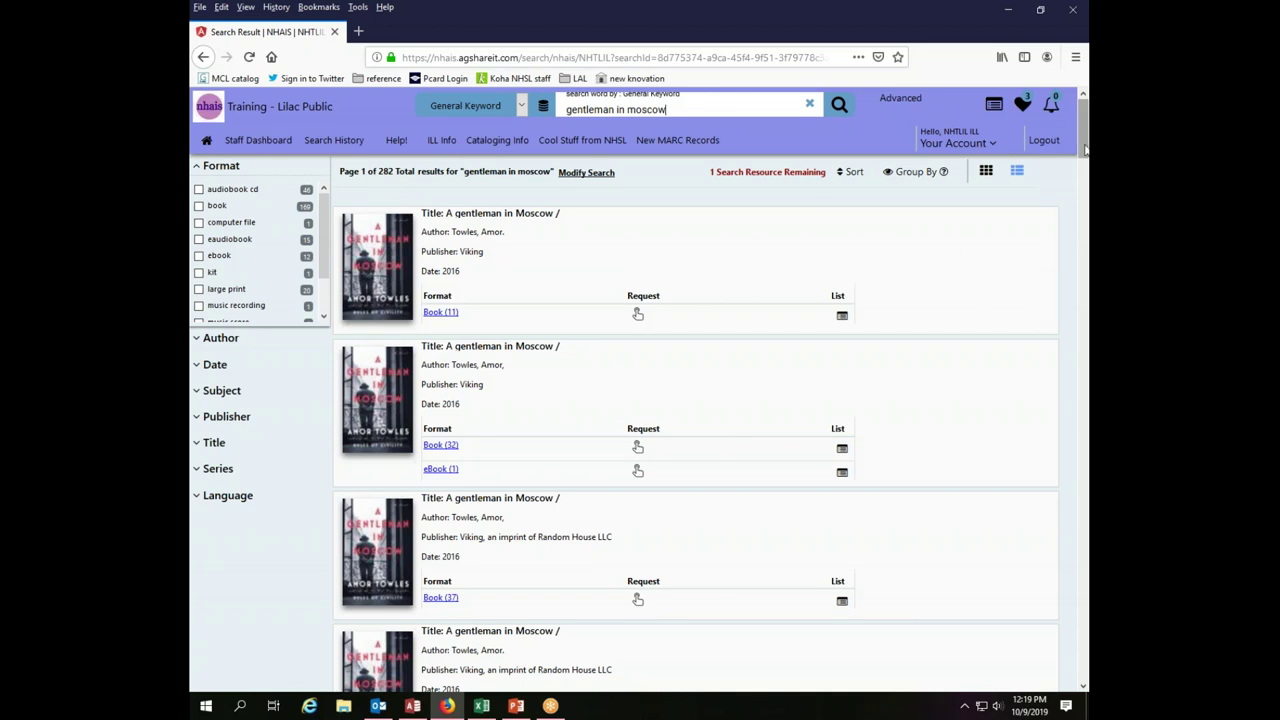
pyautogui.click(1085, 149)
pyautogui.moveTo(1085, 149); pyautogui.dragTo(1084, 160)
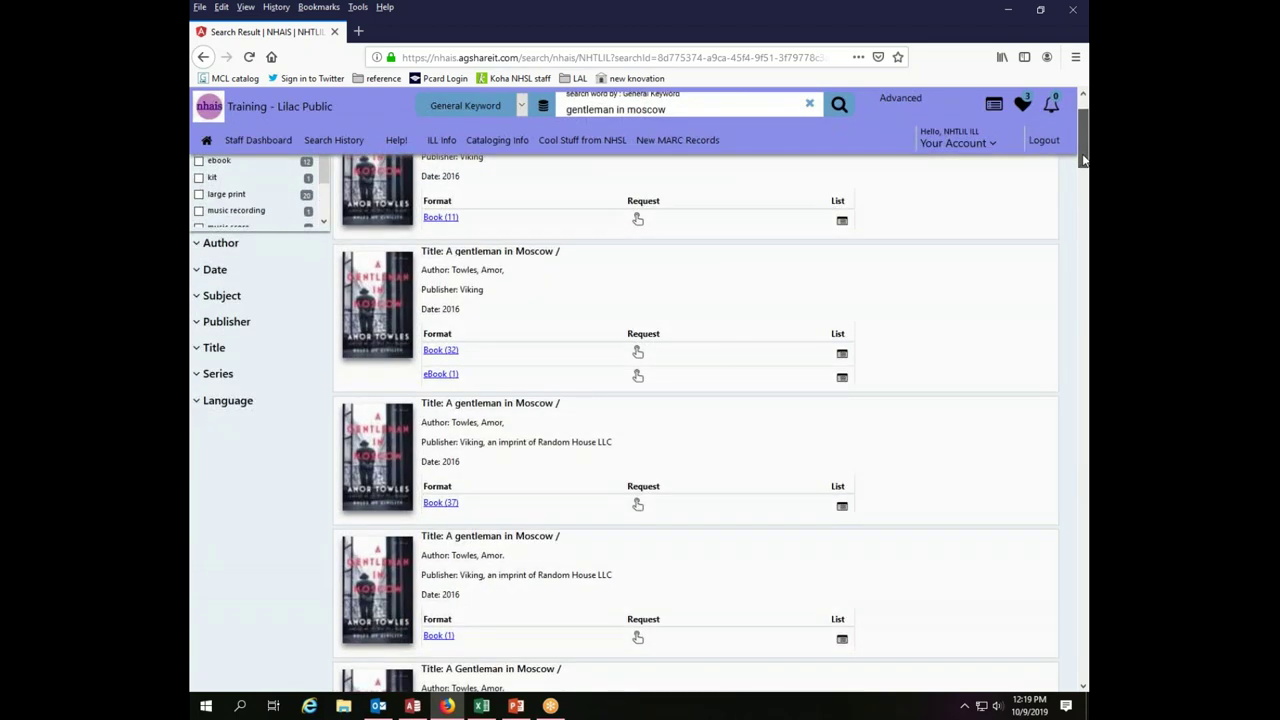
pyautogui.scroll(2, 1084, 160)
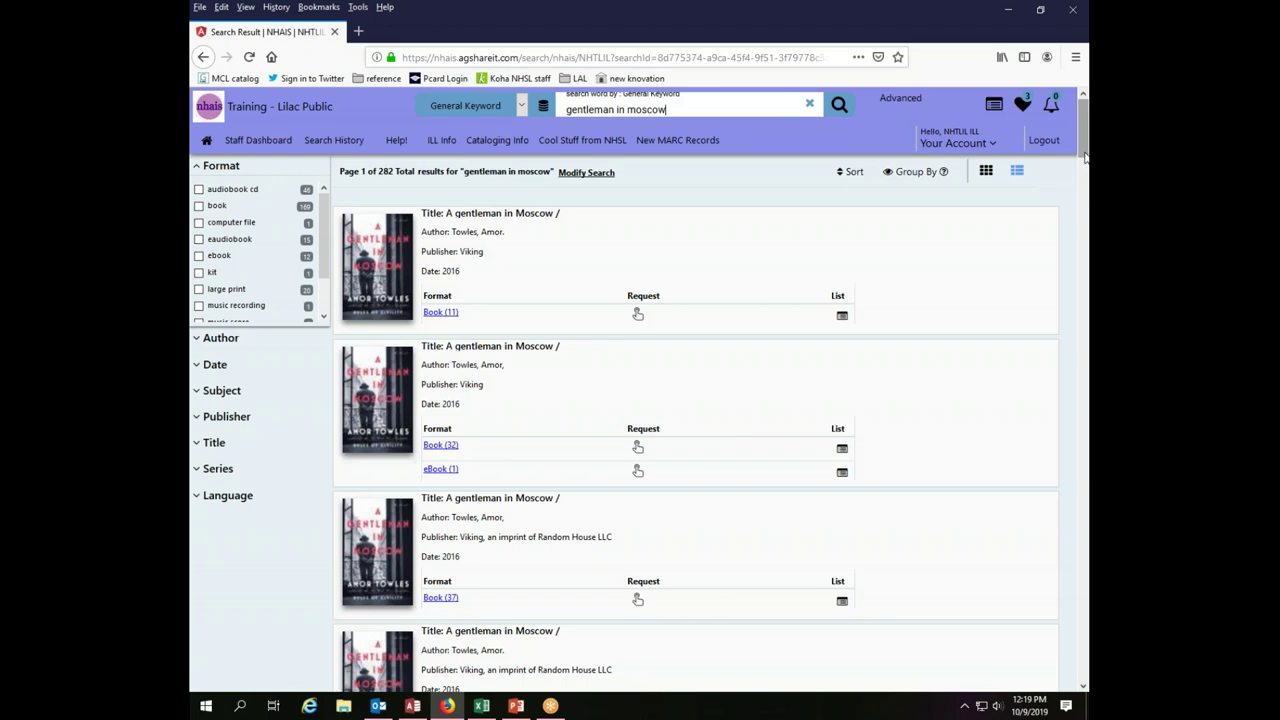
pyautogui.scroll(-1, 1084, 160)
pyautogui.moveTo(1084, 160); pyautogui.dragTo(1083, 176)
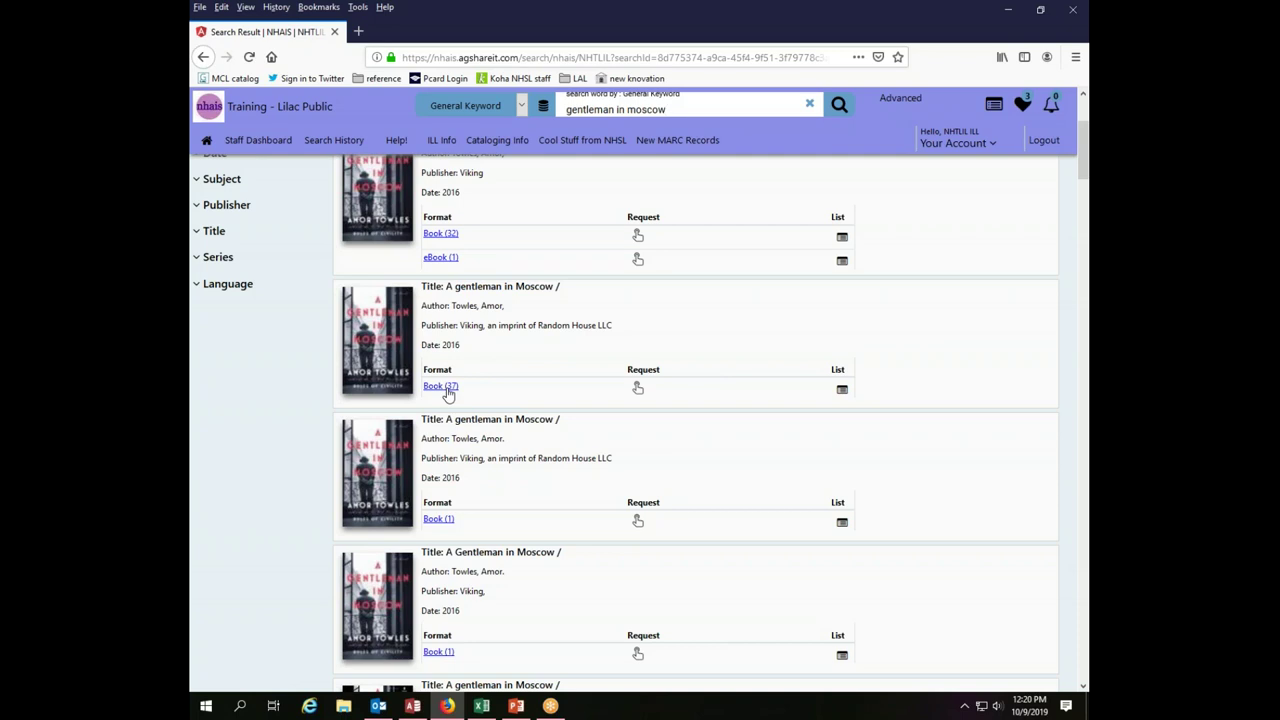
# List the Book (37) holdings and open the NHU-PAC copy's full record
pyautogui.click(446, 388)
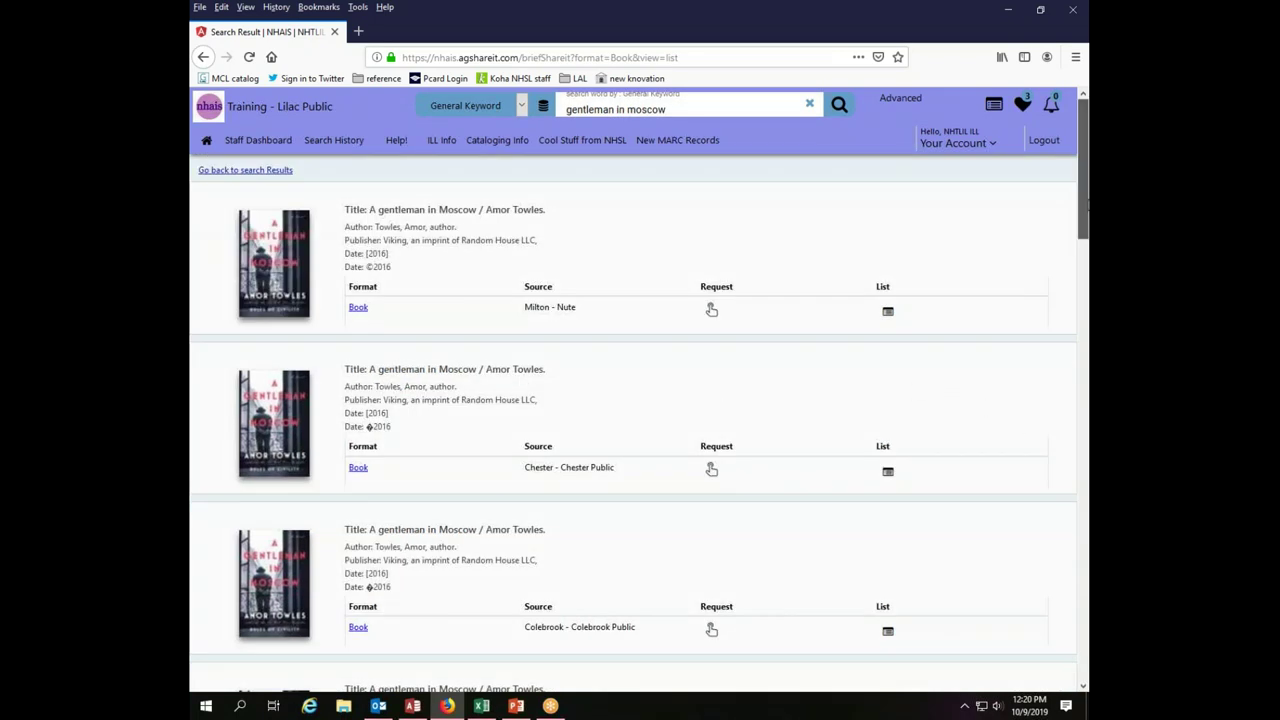
pyautogui.moveTo(1083, 209); pyautogui.dragTo(1040, 625)
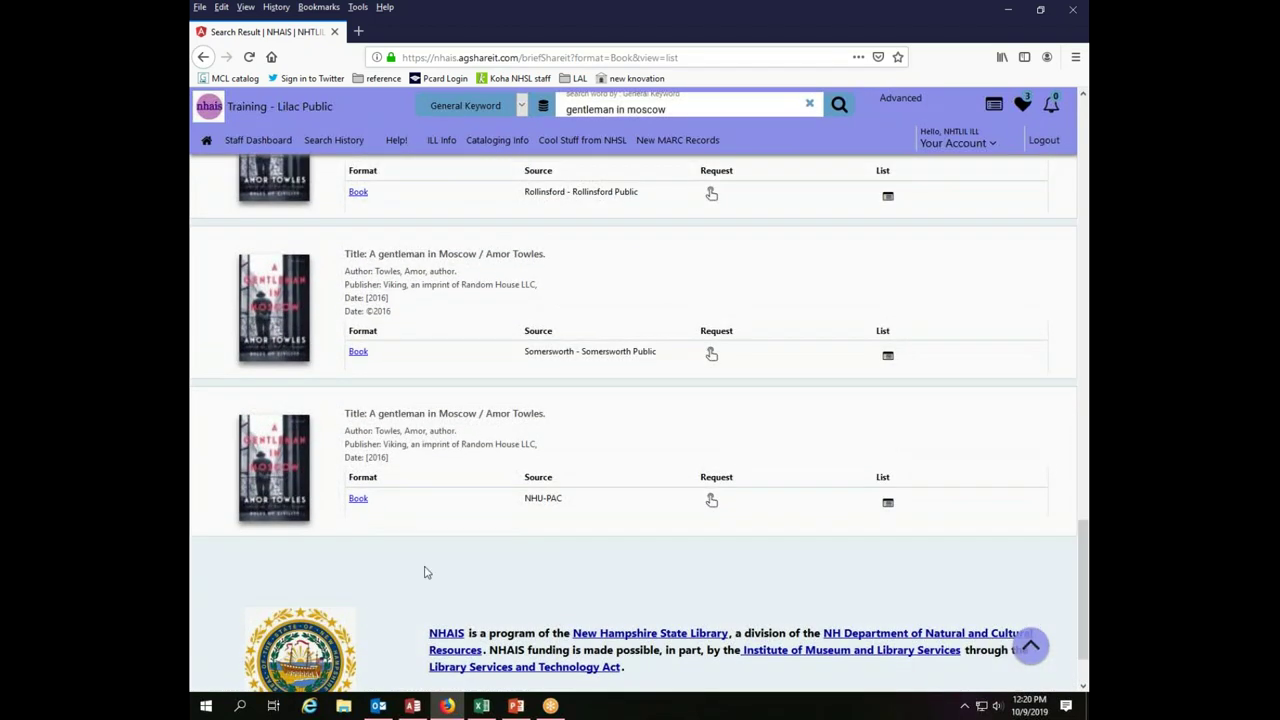
pyautogui.click(358, 499)
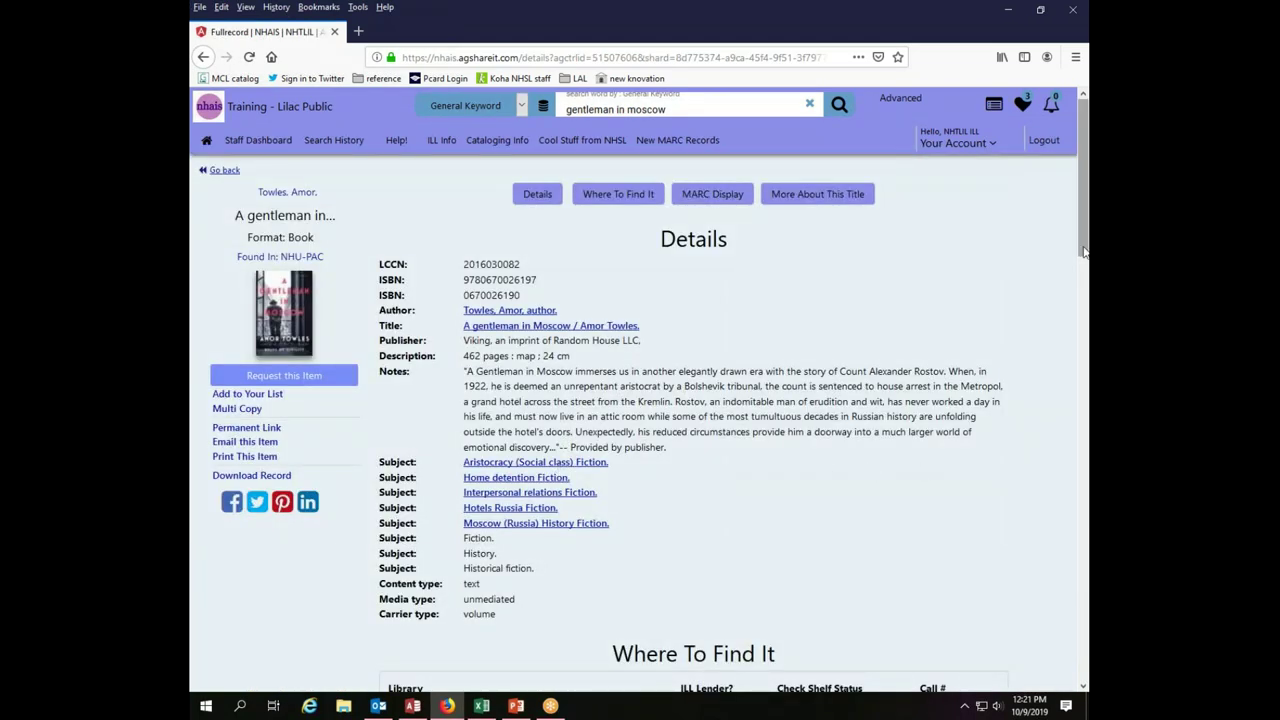
pyautogui.moveTo(1083, 252)
pyautogui.mouseDown()
pyautogui.moveTo(1080, 415)
pyautogui.moveTo(1083, 255)
pyautogui.mouseUp()
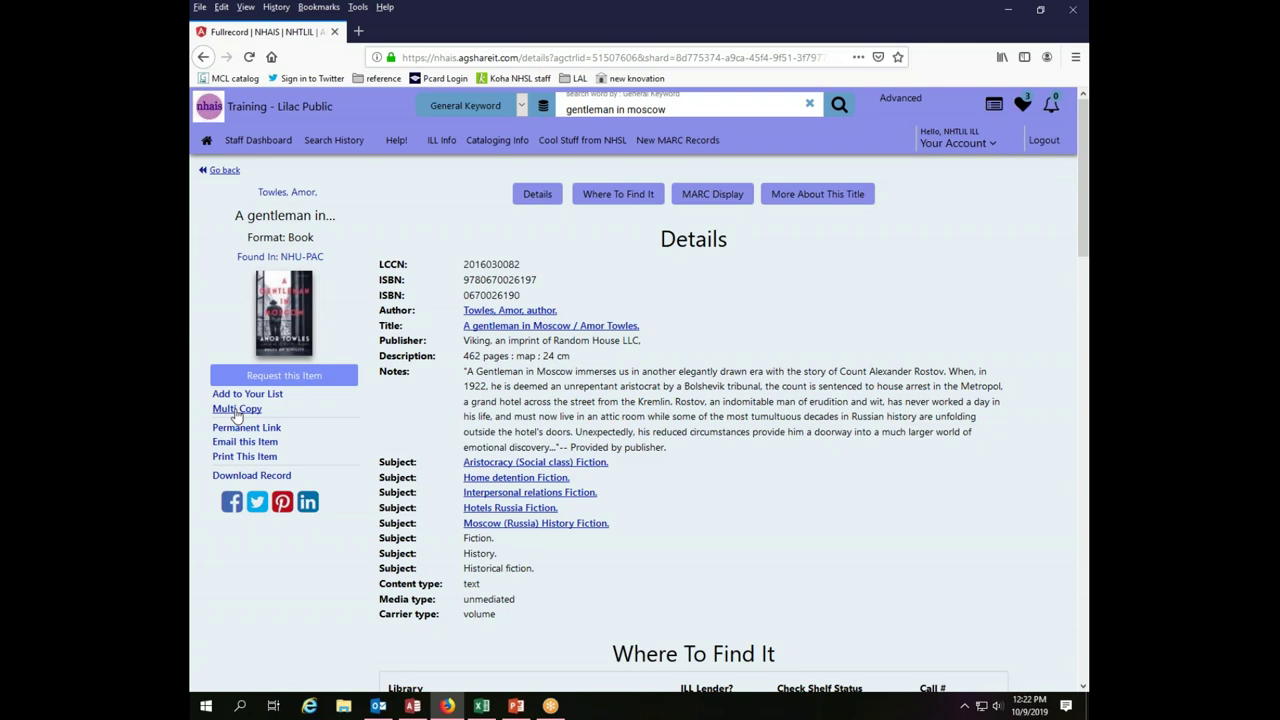
# Start a Multi Copy request and halt the lender search at 121 of 122 libraries
pyautogui.click(235, 410)
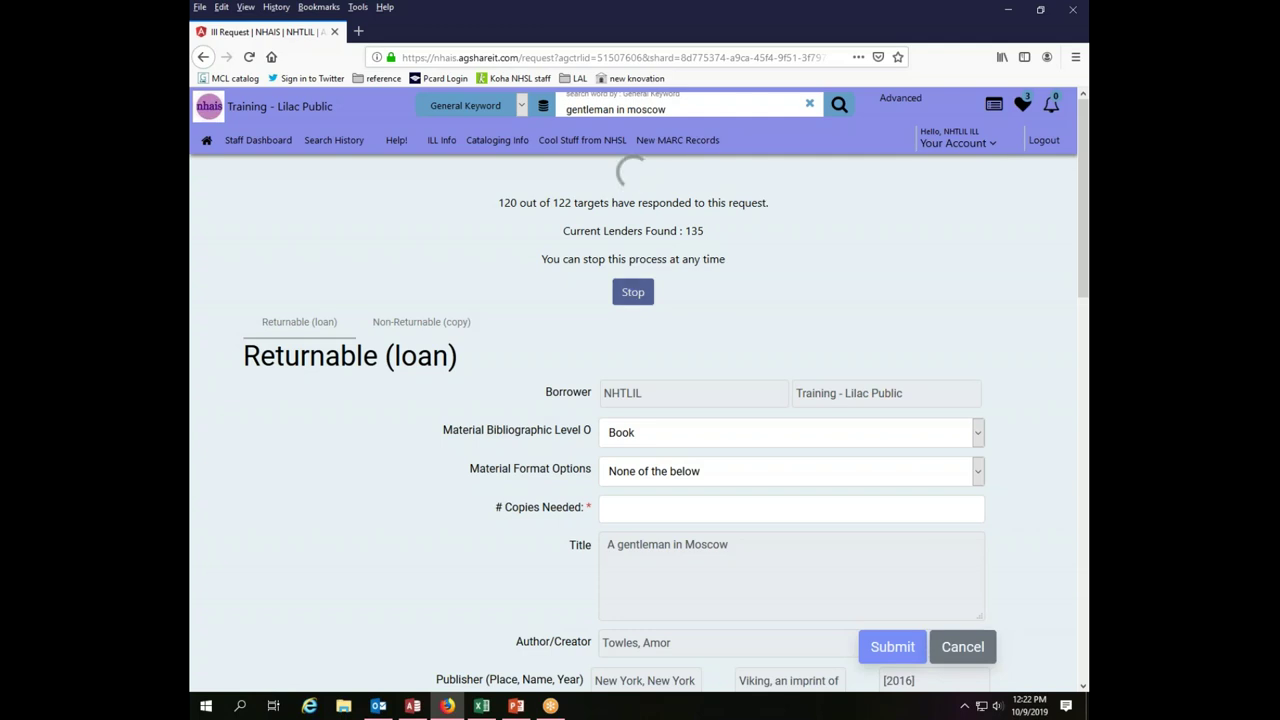
pyautogui.click(648, 292)
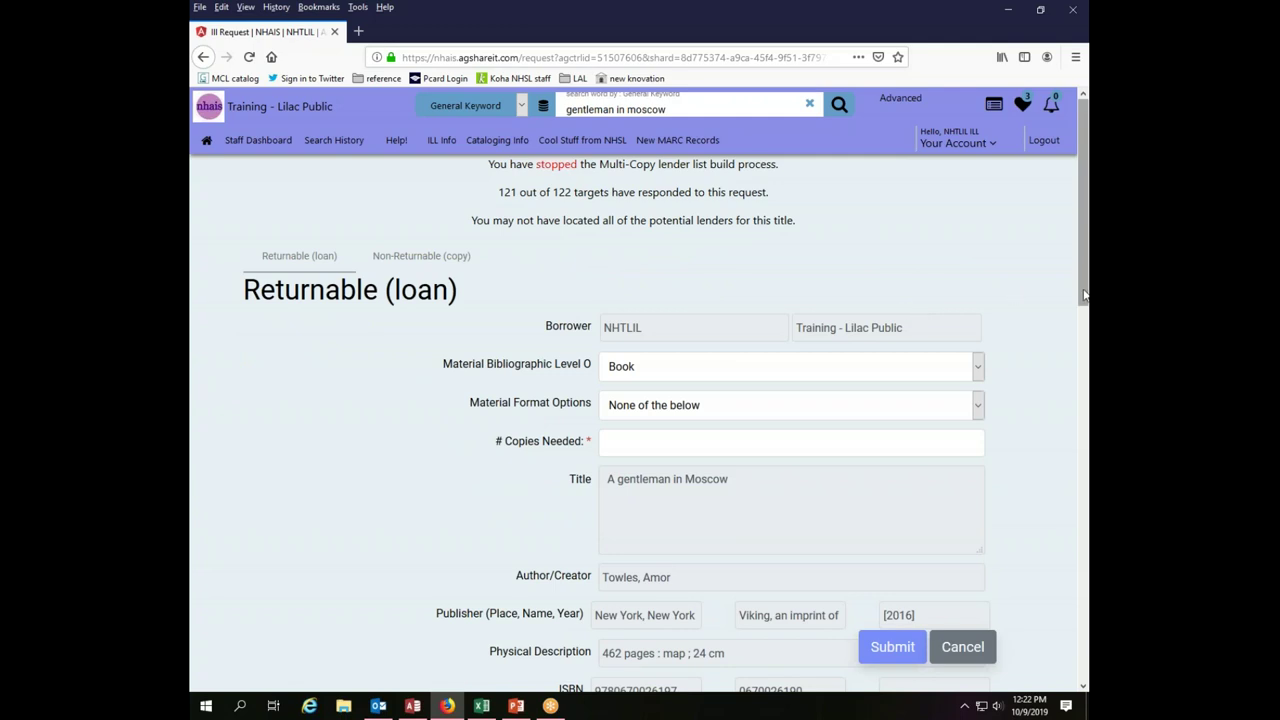
# Enter 12 in the request's # Copies Needed field
pyautogui.moveTo(1084, 293); pyautogui.dragTo(1084, 206)
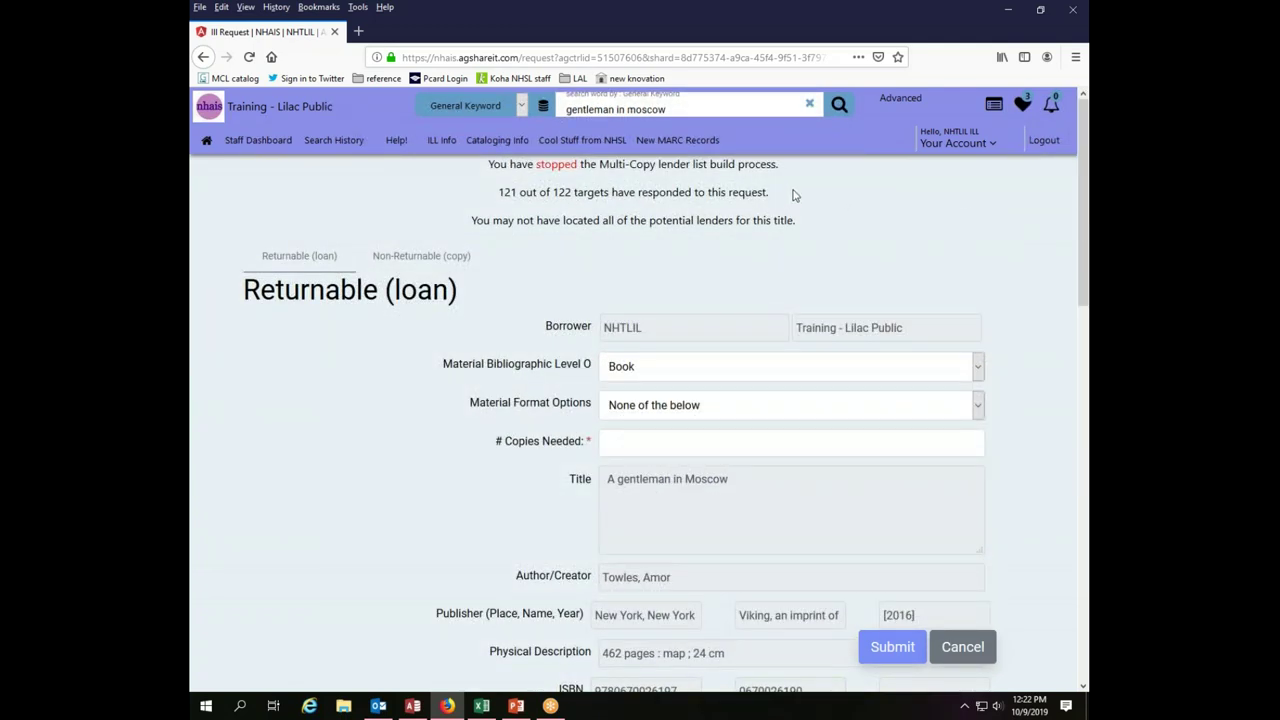
pyautogui.moveTo(1084, 198)
pyautogui.mouseDown()
pyautogui.moveTo(1084, 228)
pyautogui.moveTo(1086, 200)
pyautogui.mouseUp()
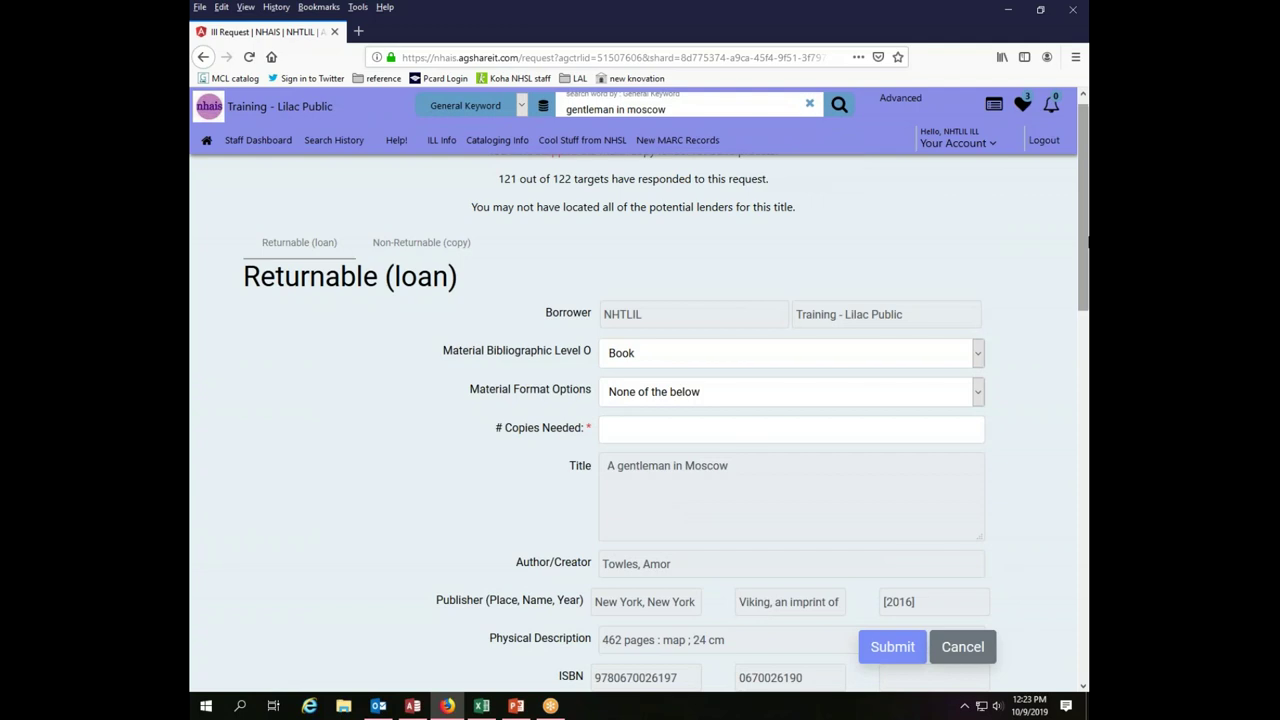
pyautogui.moveTo(1082, 235)
pyautogui.mouseDown()
pyautogui.moveTo(1079, 295)
pyautogui.moveTo(1079, 258)
pyautogui.mouseUp()
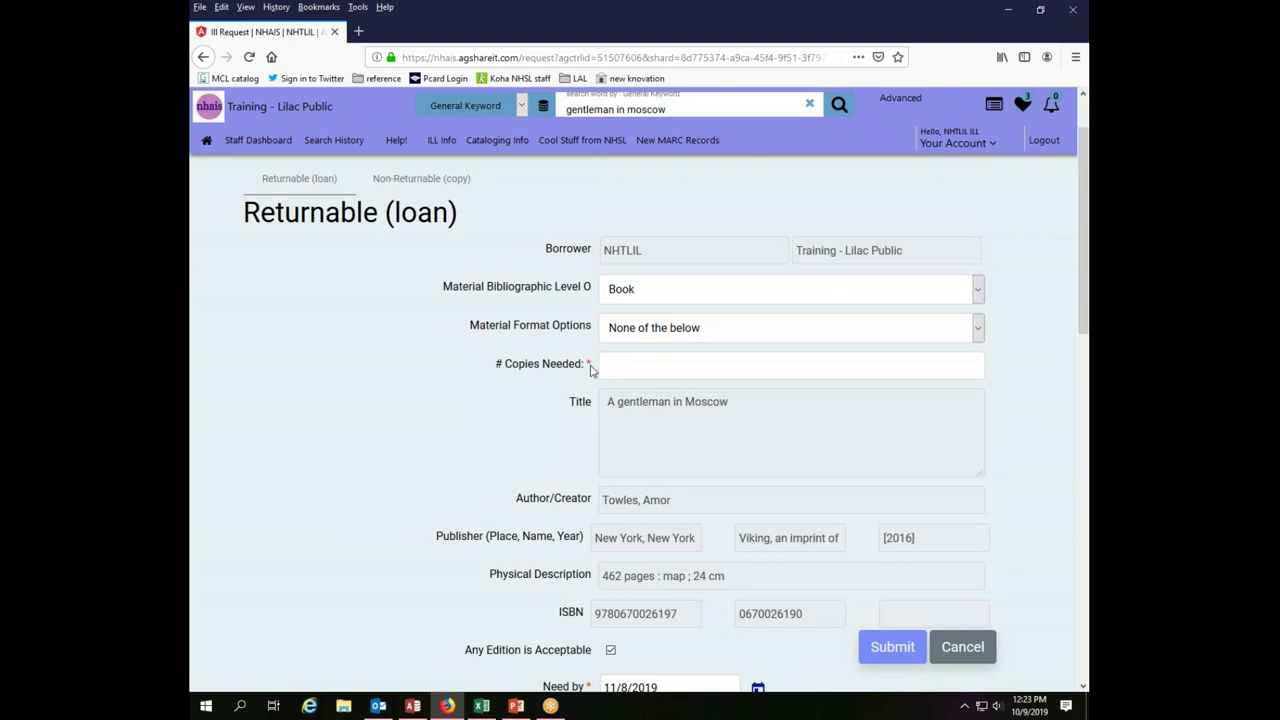
pyautogui.click(642, 368)
pyautogui.write('12')
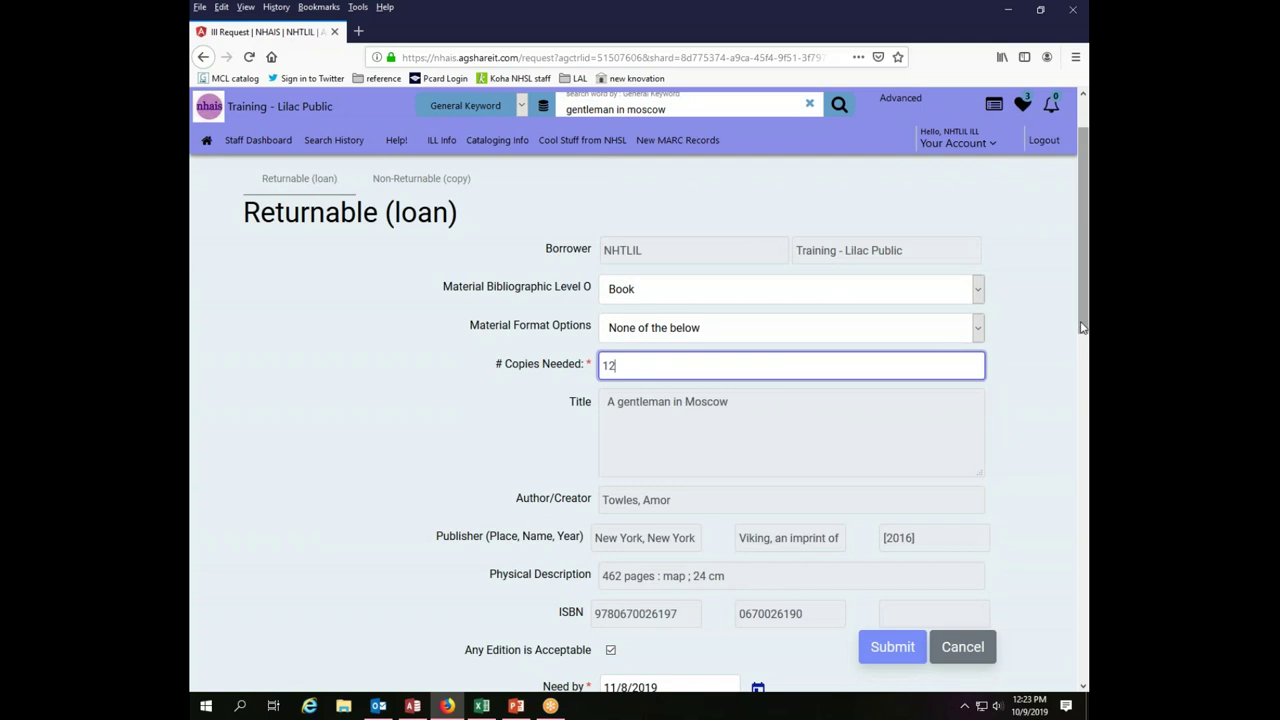
pyautogui.moveTo(1081, 327); pyautogui.dragTo(1064, 423)
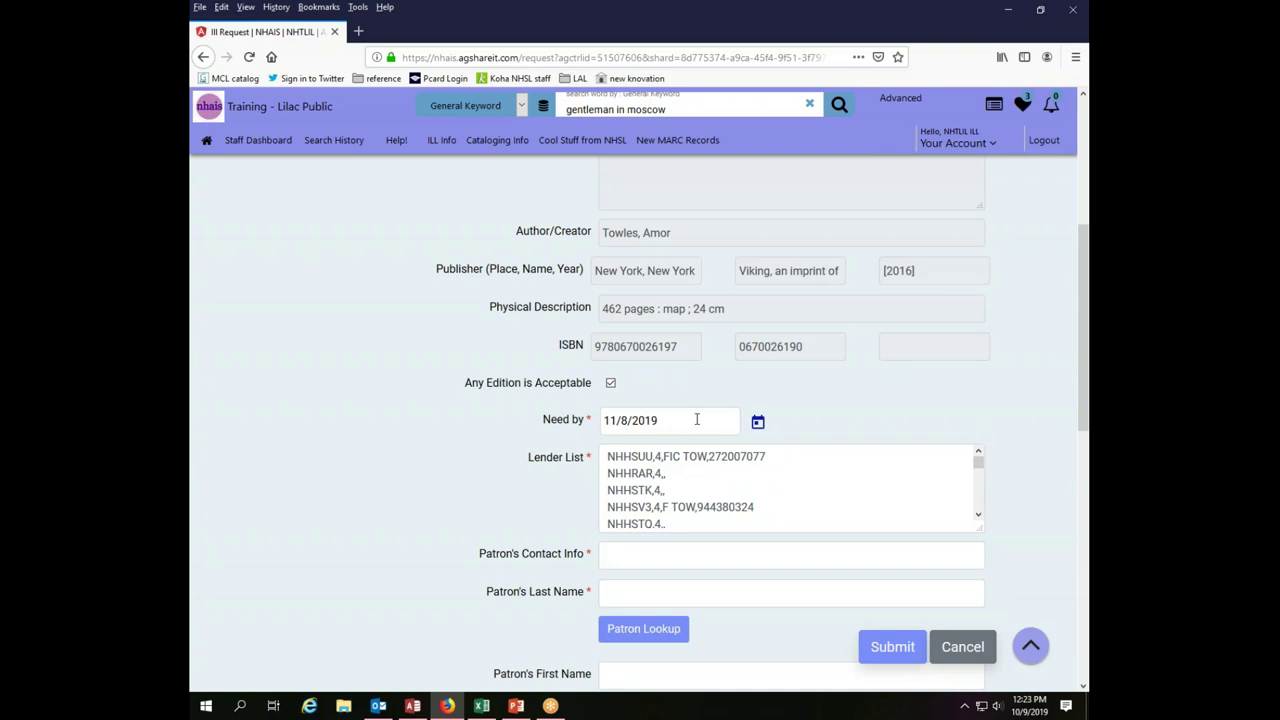
# Fill in patron contact 'mr' and the book group's name as last name, then submit
pyautogui.moveTo(1079, 332); pyautogui.dragTo(1080, 357)
pyautogui.click(723, 506)
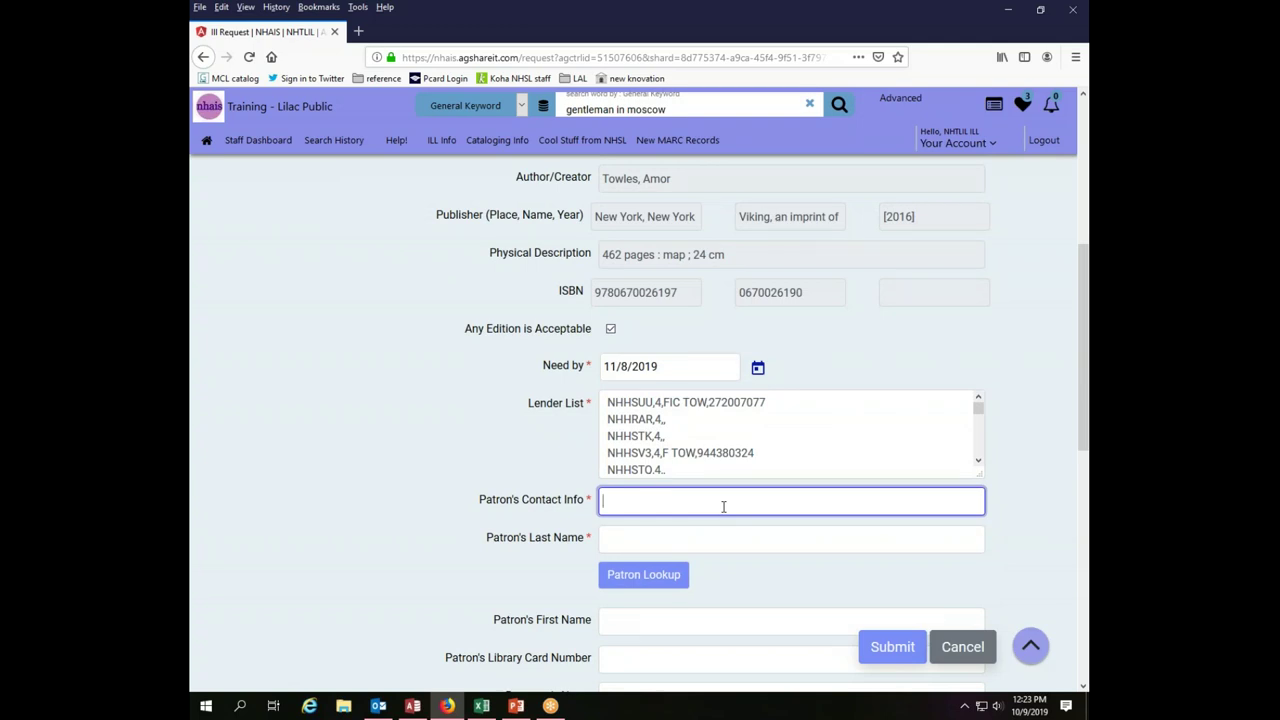
pyautogui.write('mr')
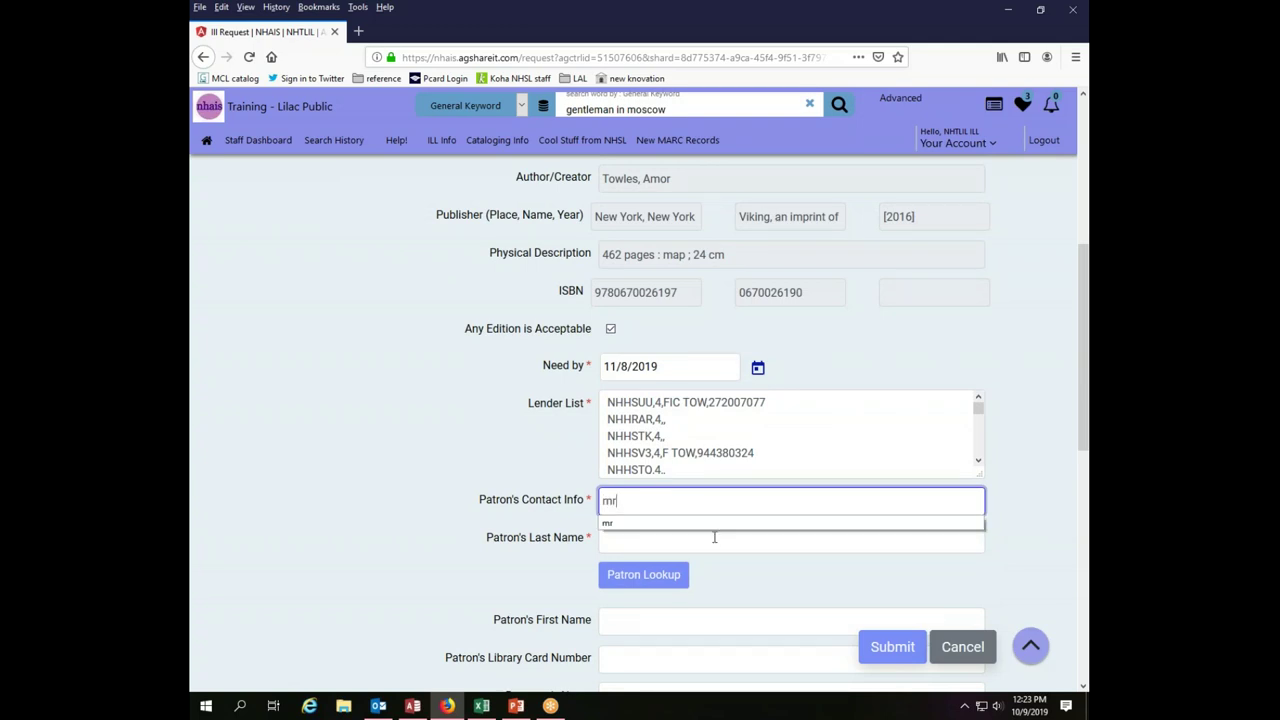
pyautogui.click(714, 536)
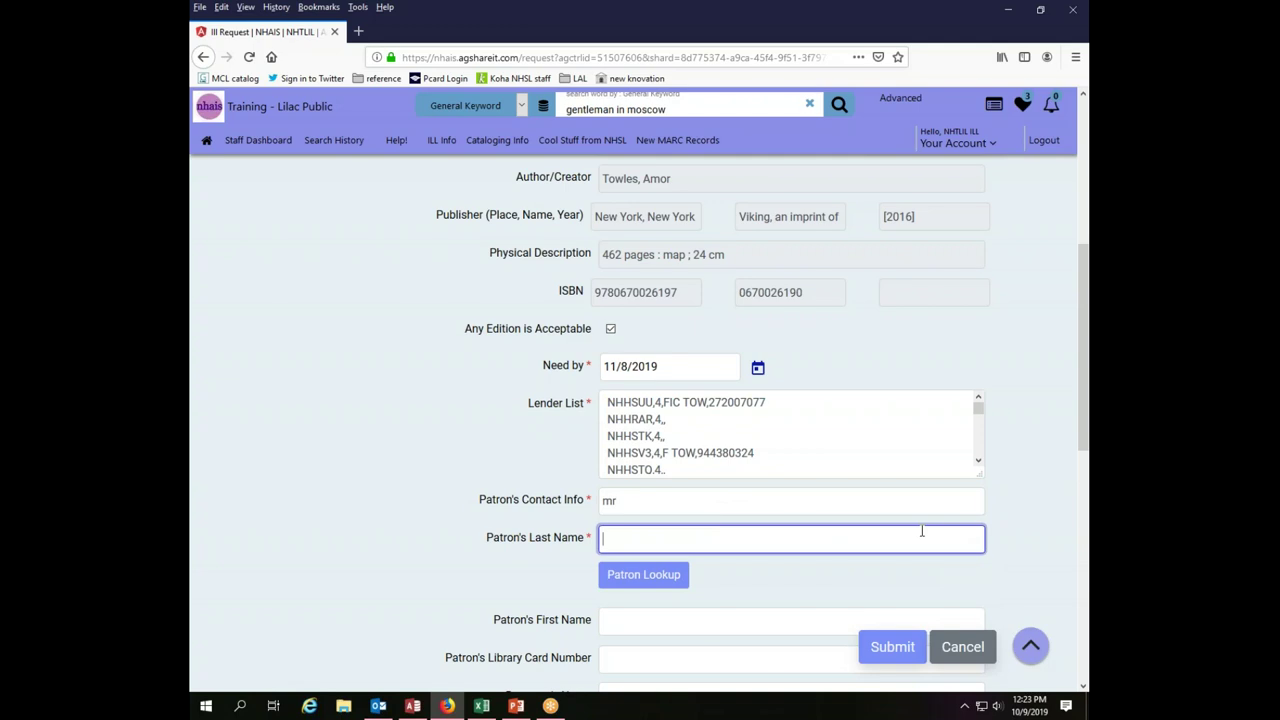
pyautogui.write('To Share Brewery Book Group')
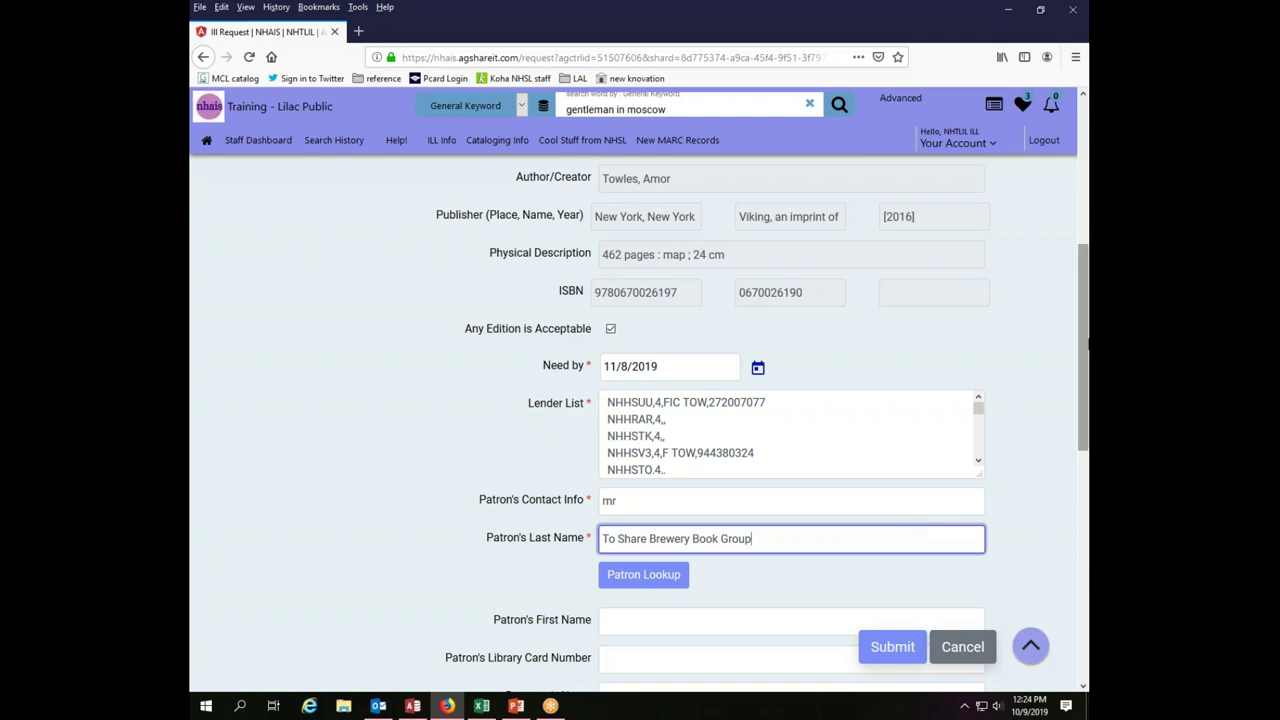
pyautogui.scroll(-3, 1080, 392)
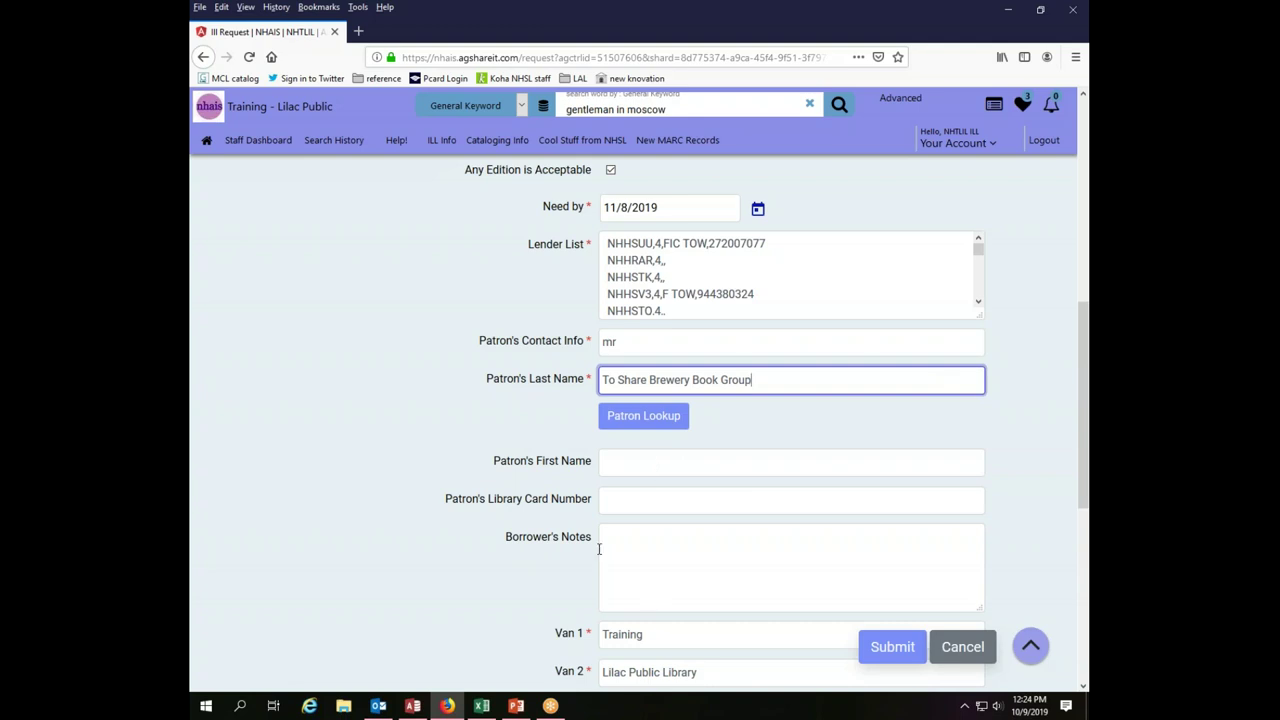
pyautogui.moveTo(1080, 480); pyautogui.dragTo(1077, 550)
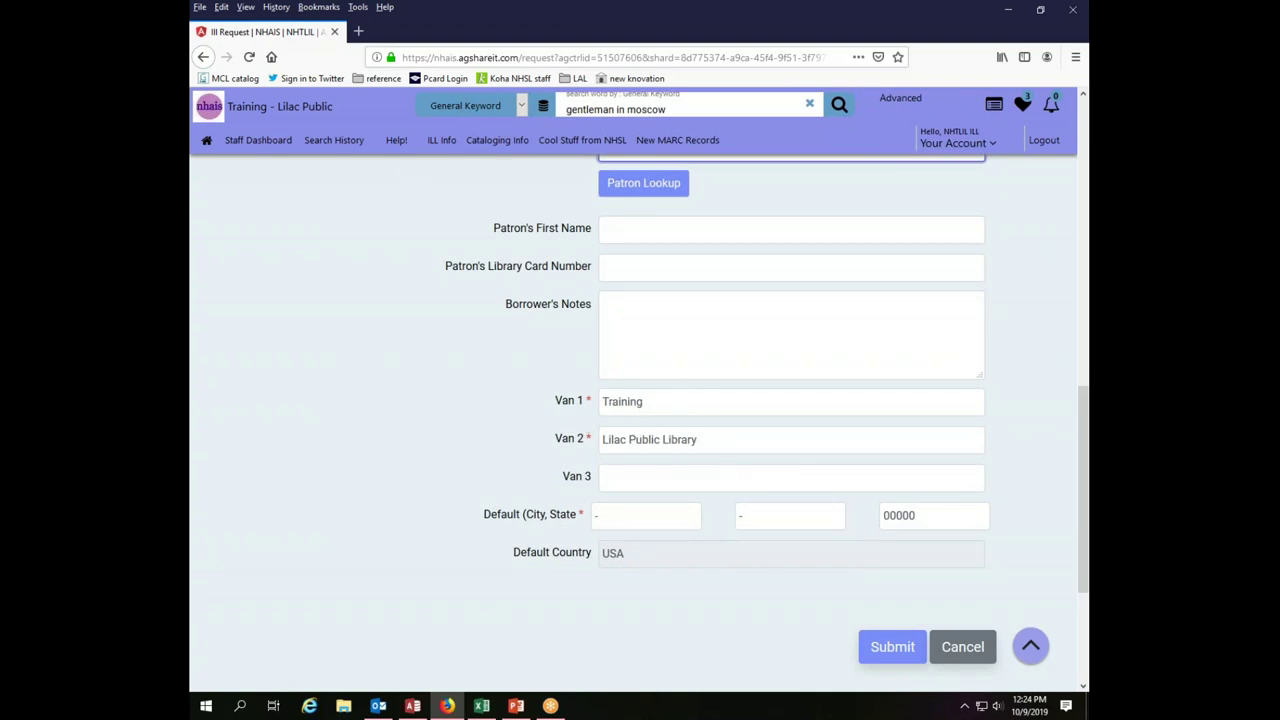
pyautogui.click(880, 648)
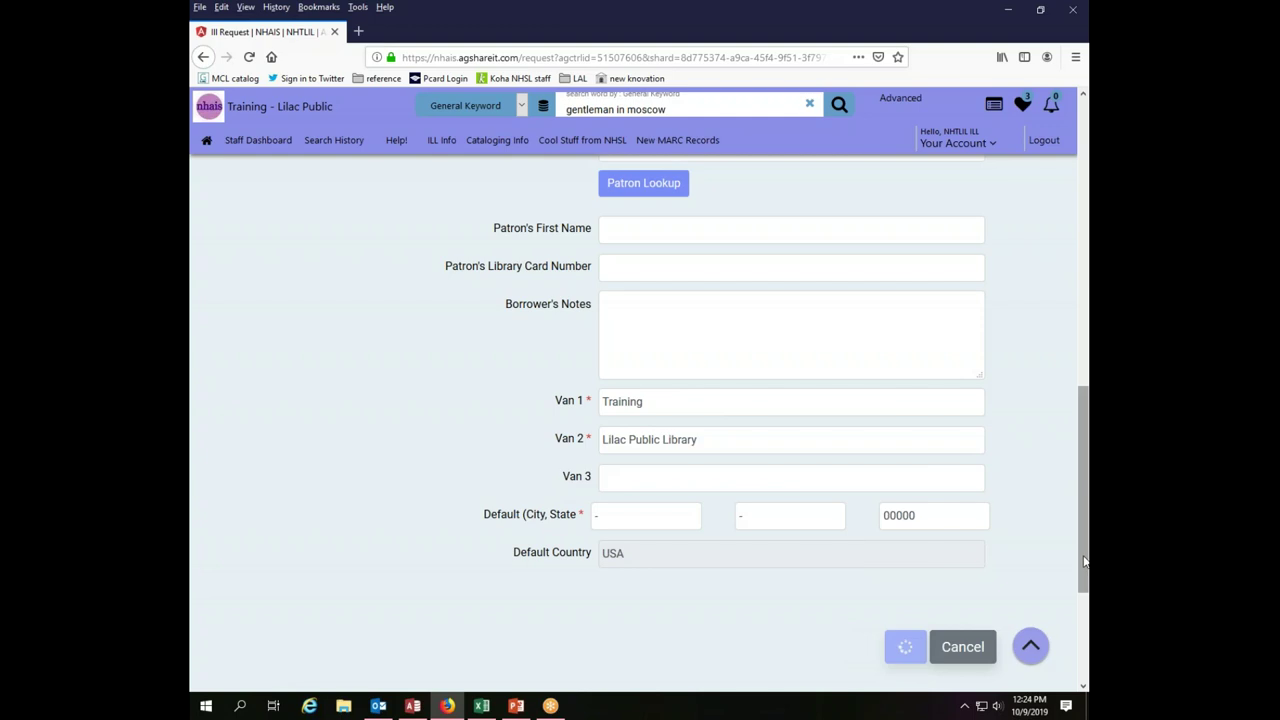
# Review the ILL Request confirmation details and dismiss them with OK
pyautogui.moveTo(1084, 562); pyautogui.dragTo(1087, 287)
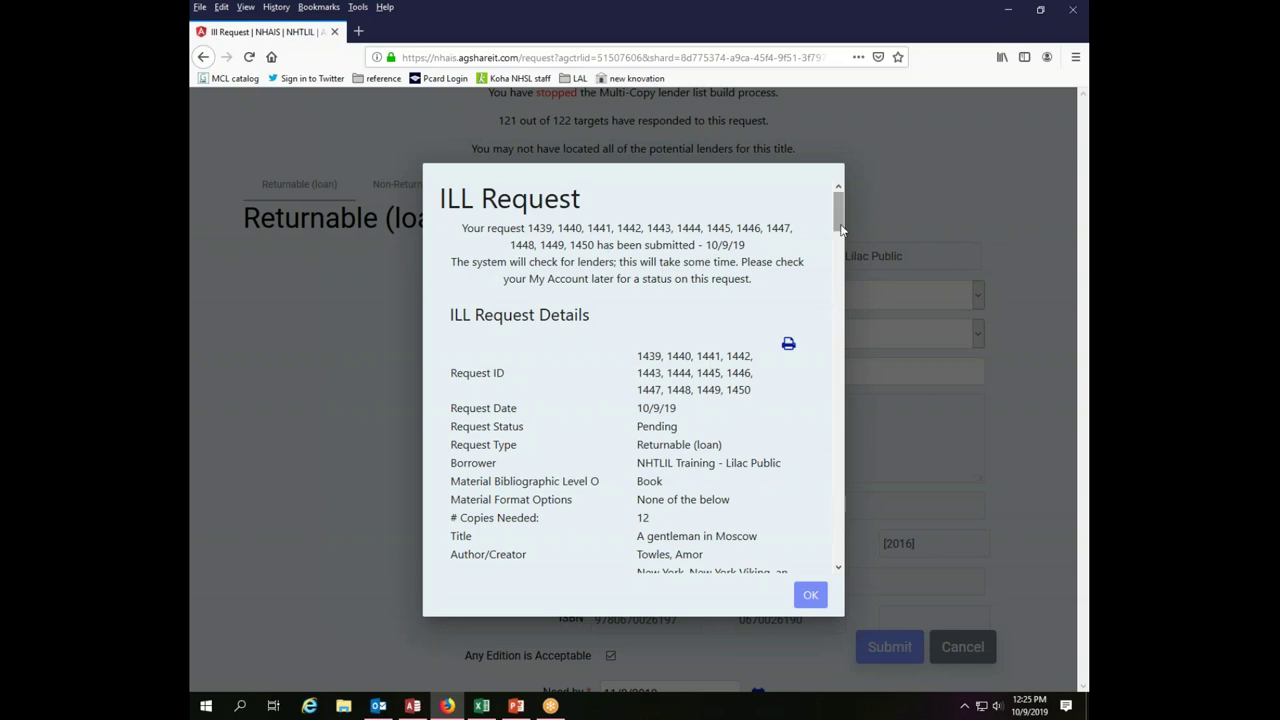
pyautogui.moveTo(840, 228)
pyautogui.mouseDown()
pyautogui.moveTo(840, 258)
pyautogui.moveTo(840, 232)
pyautogui.mouseUp()
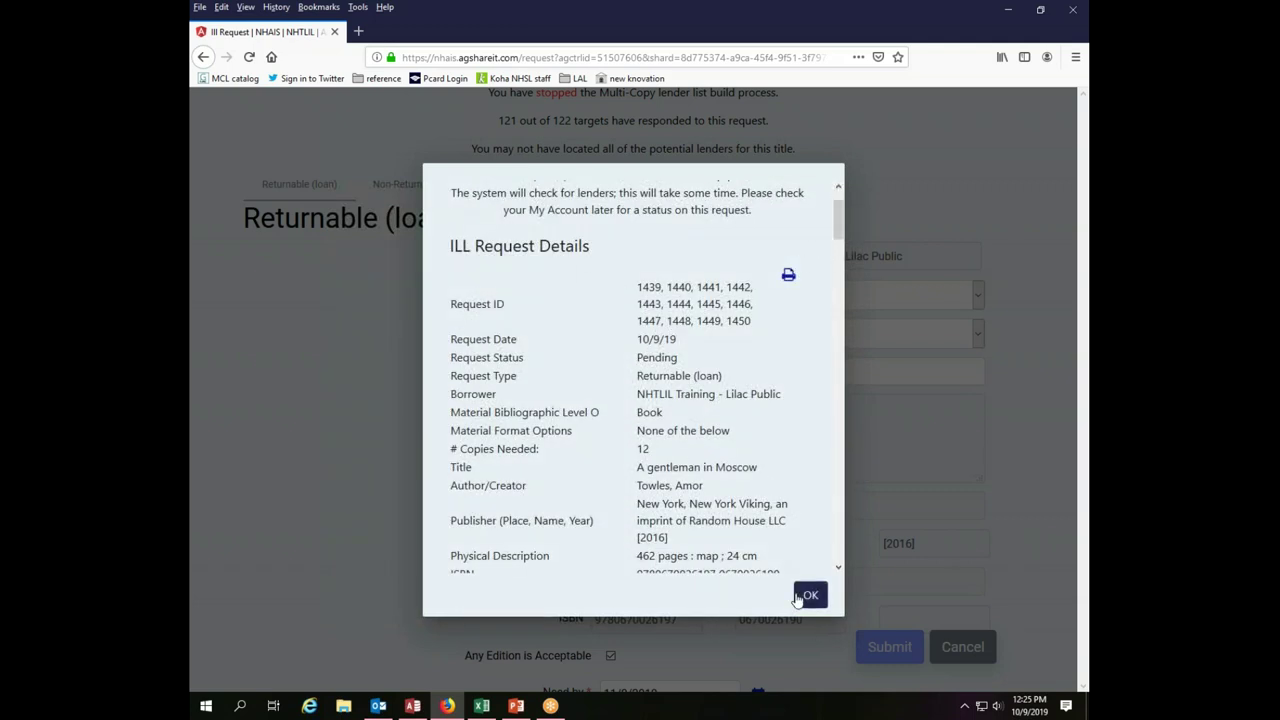
pyautogui.click(810, 594)
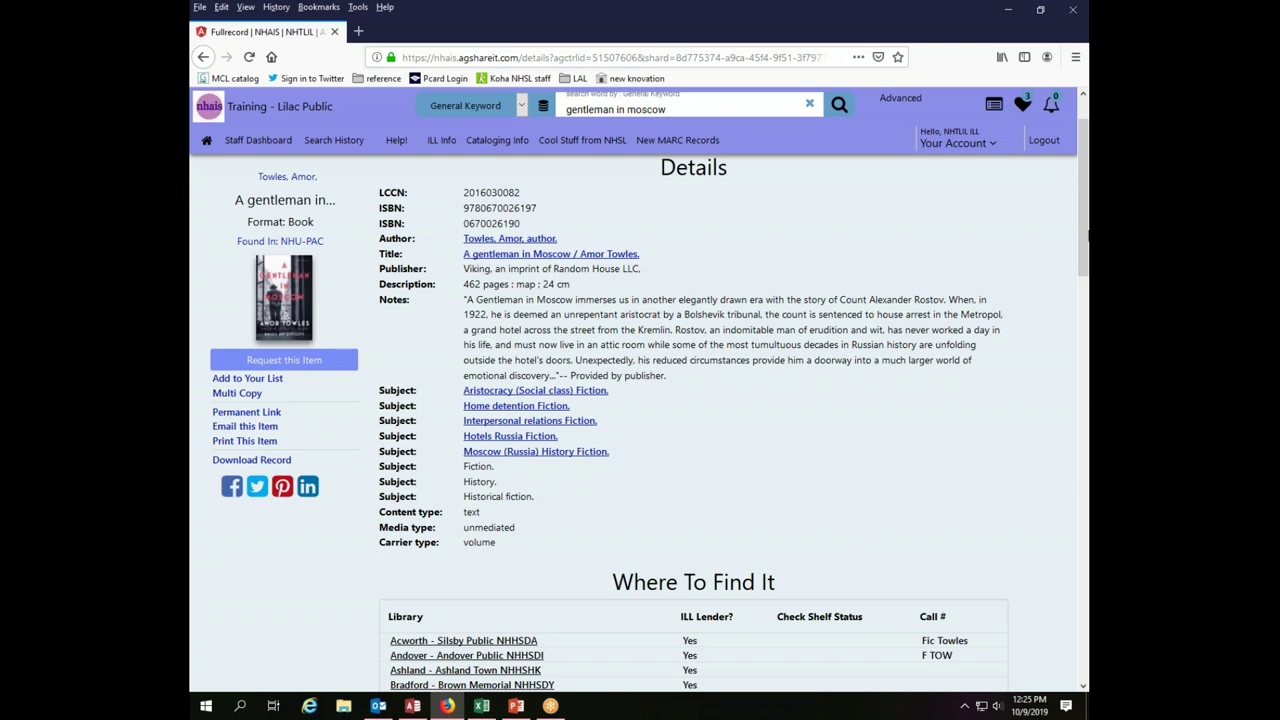
# Leave the Details page and return to the 'gentleman in moscow' results
pyautogui.moveTo(1084, 240); pyautogui.dragTo(1084, 450)
pyautogui.scroll(10, 950, 362)
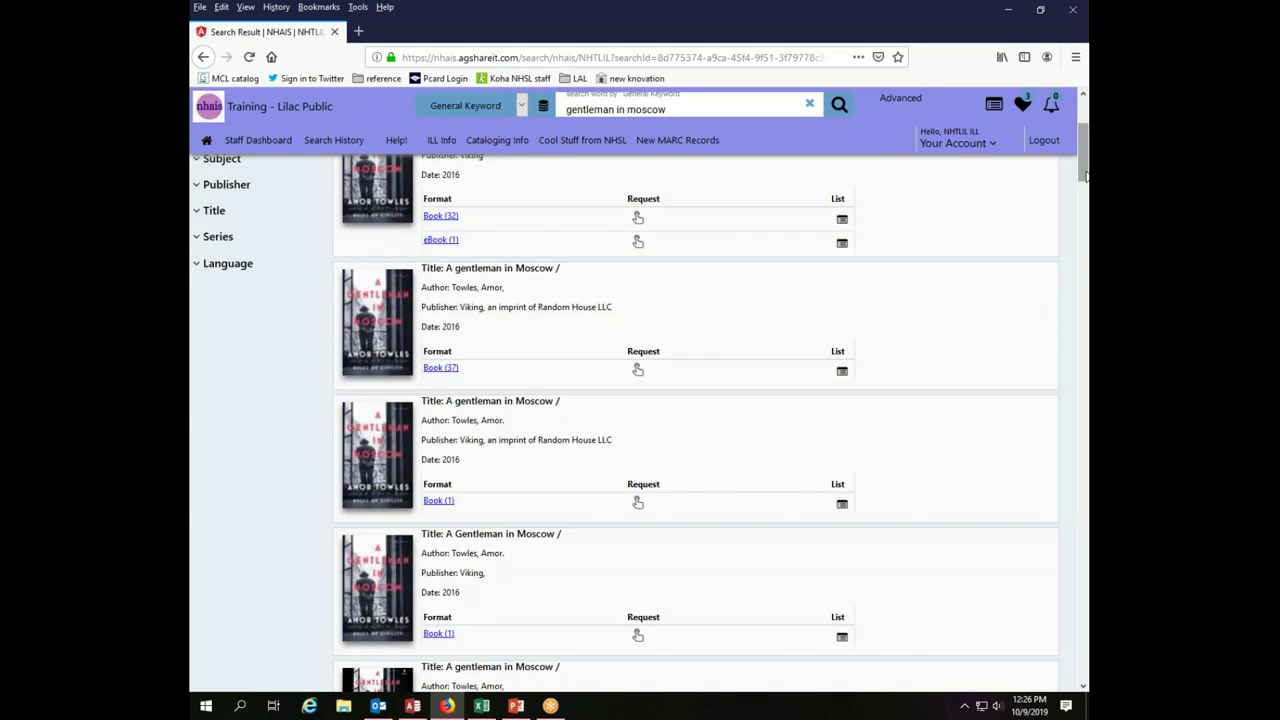
# Filter to the Large Print (5) copies and open the NHU-PAC large print record
pyautogui.moveTo(1085, 175); pyautogui.dragTo(1075, 230)
pyautogui.scroll(2, 1075, 230)
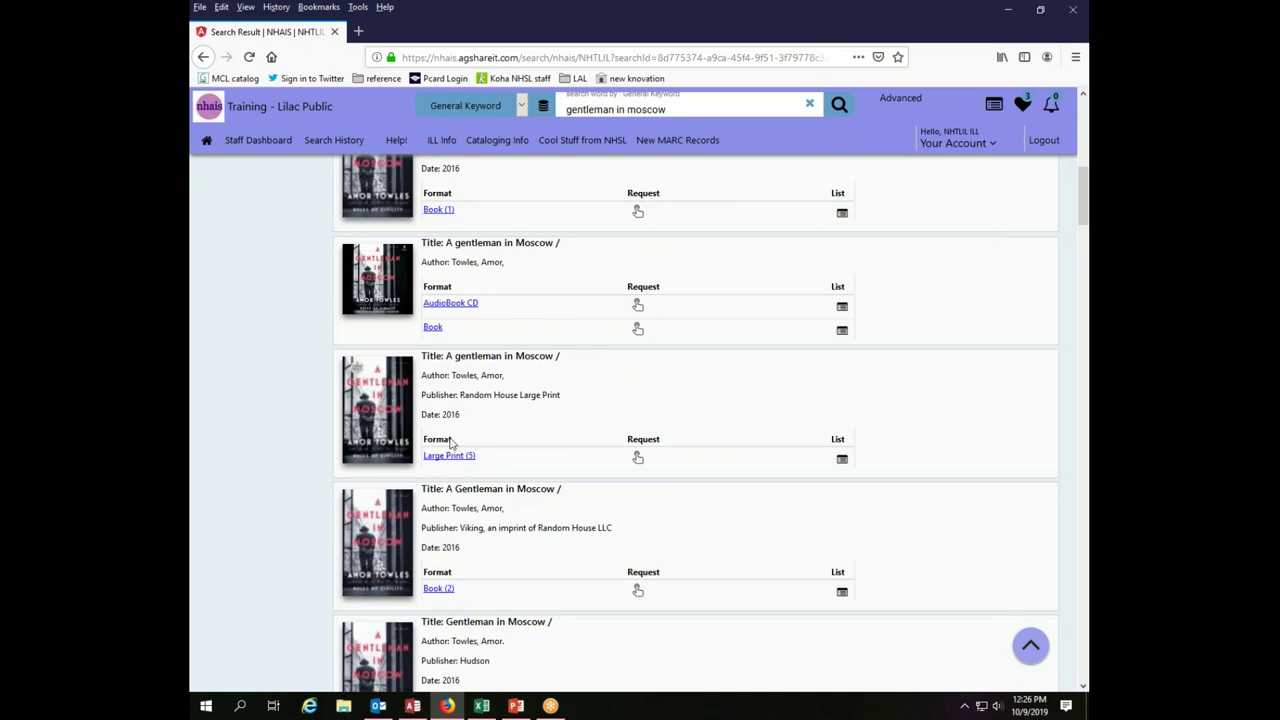
pyautogui.click(449, 456)
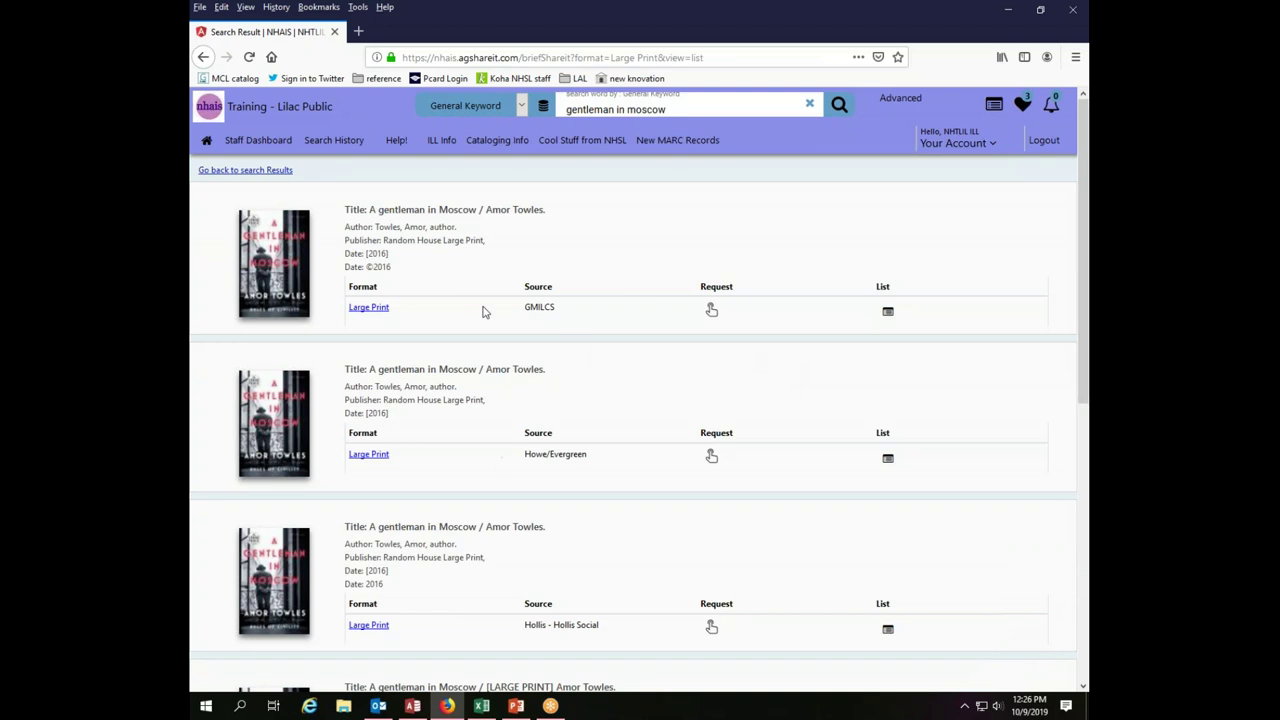
pyautogui.moveTo(1086, 260); pyautogui.dragTo(1079, 465)
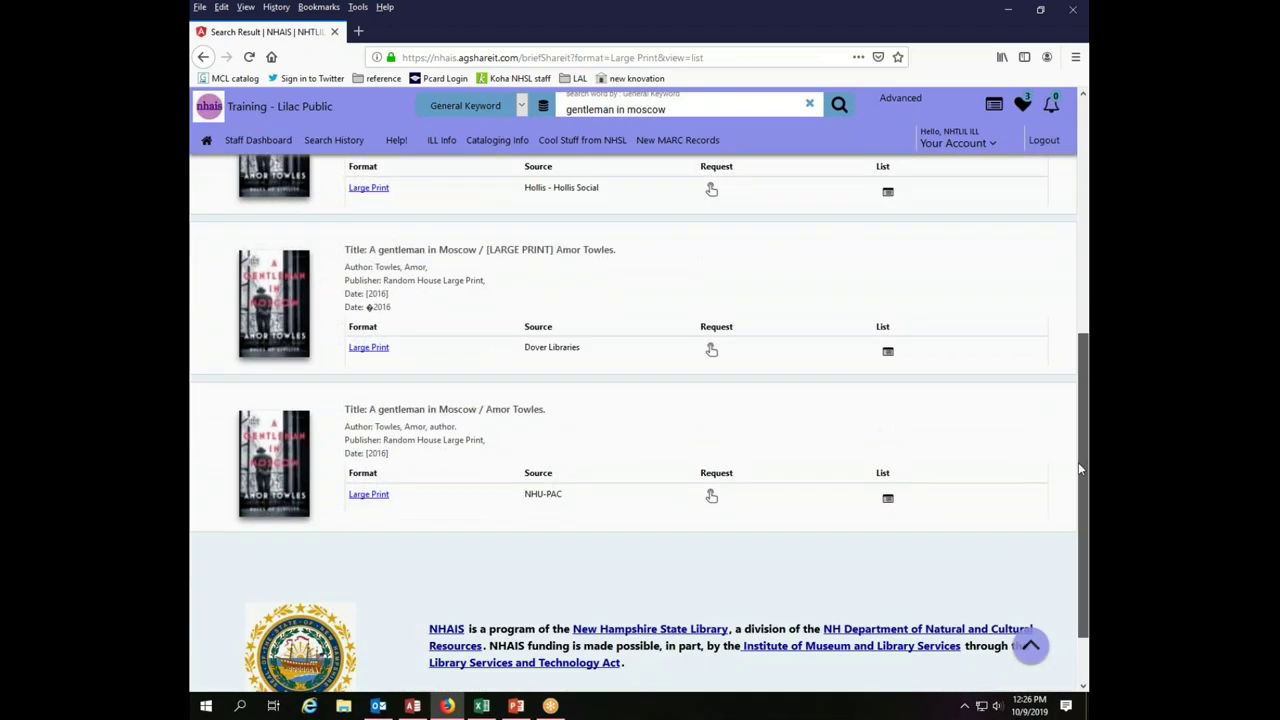
pyautogui.scroll(-1, 1078, 468)
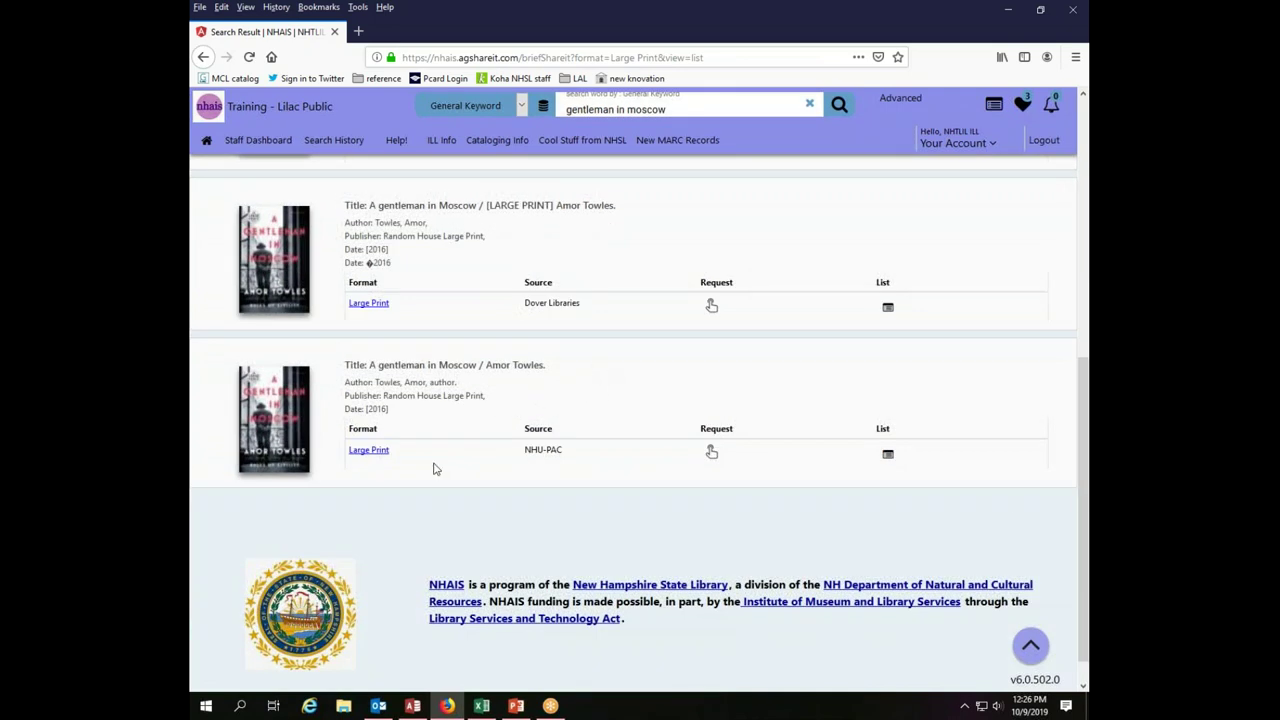
pyautogui.click(367, 455)
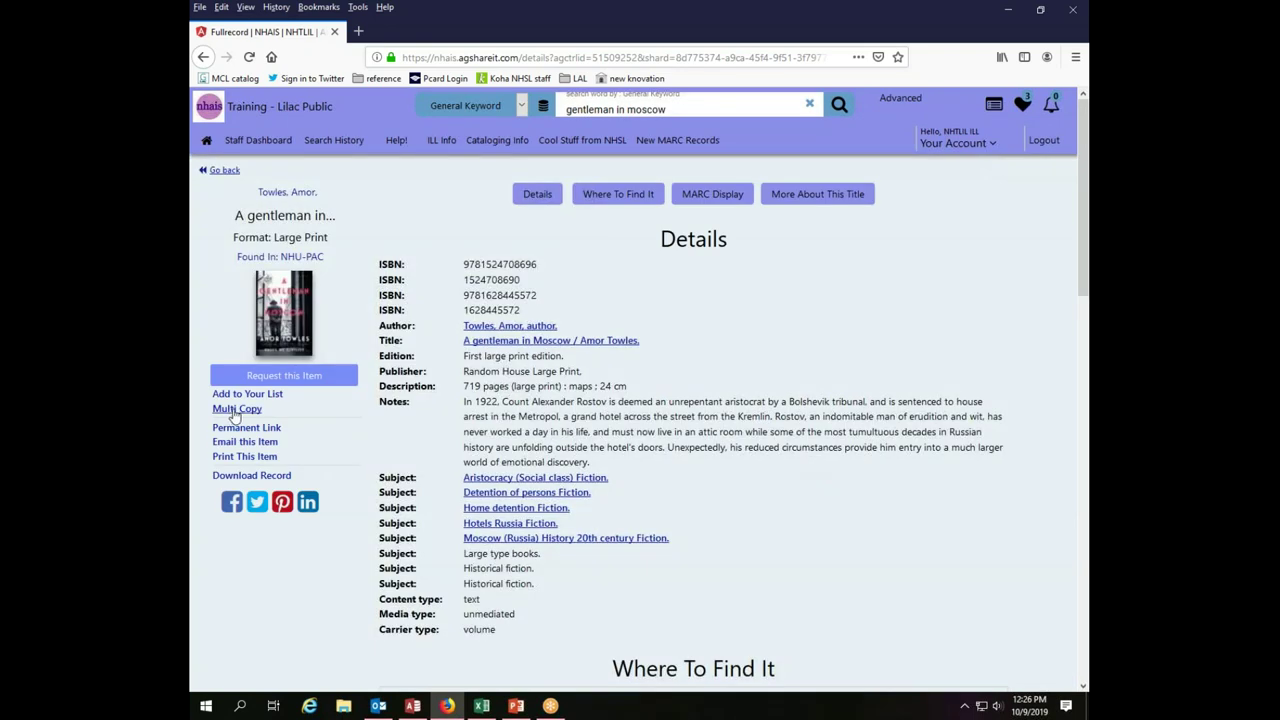
# Start a Multi Copy request for the large print edition, stopping lenders at 84 of 122
pyautogui.click(234, 411)
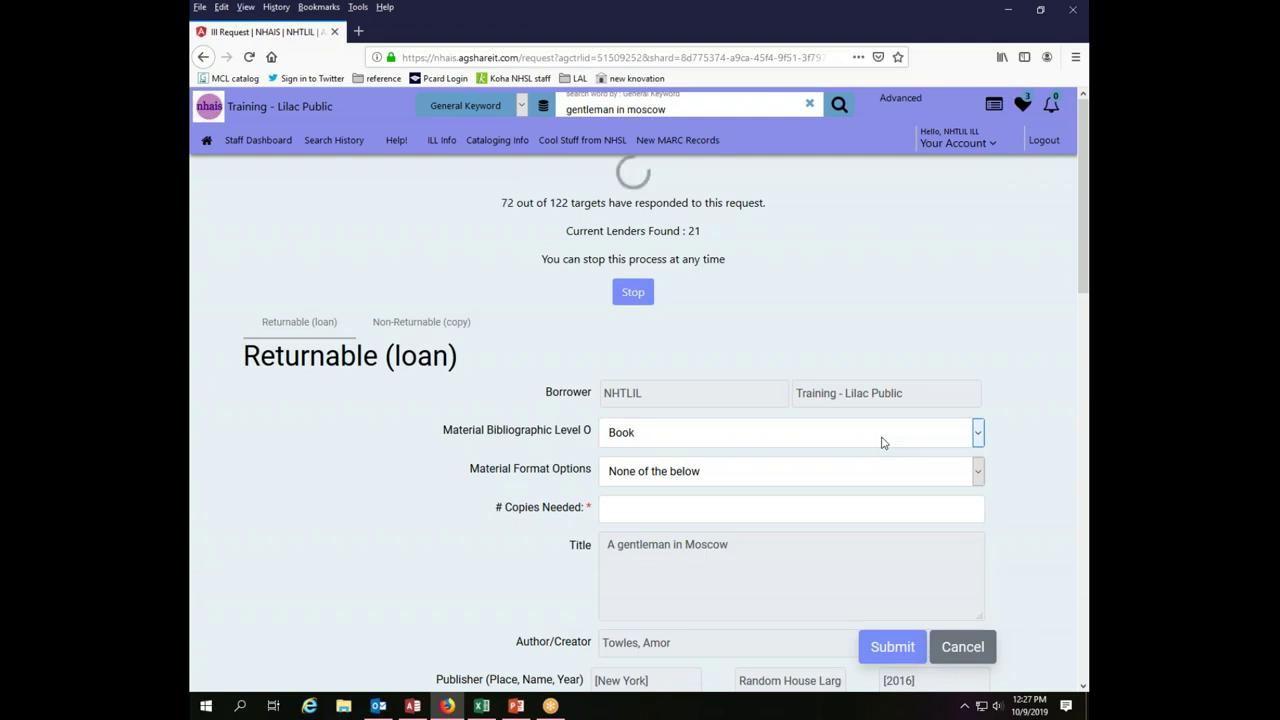
pyautogui.click(633, 291)
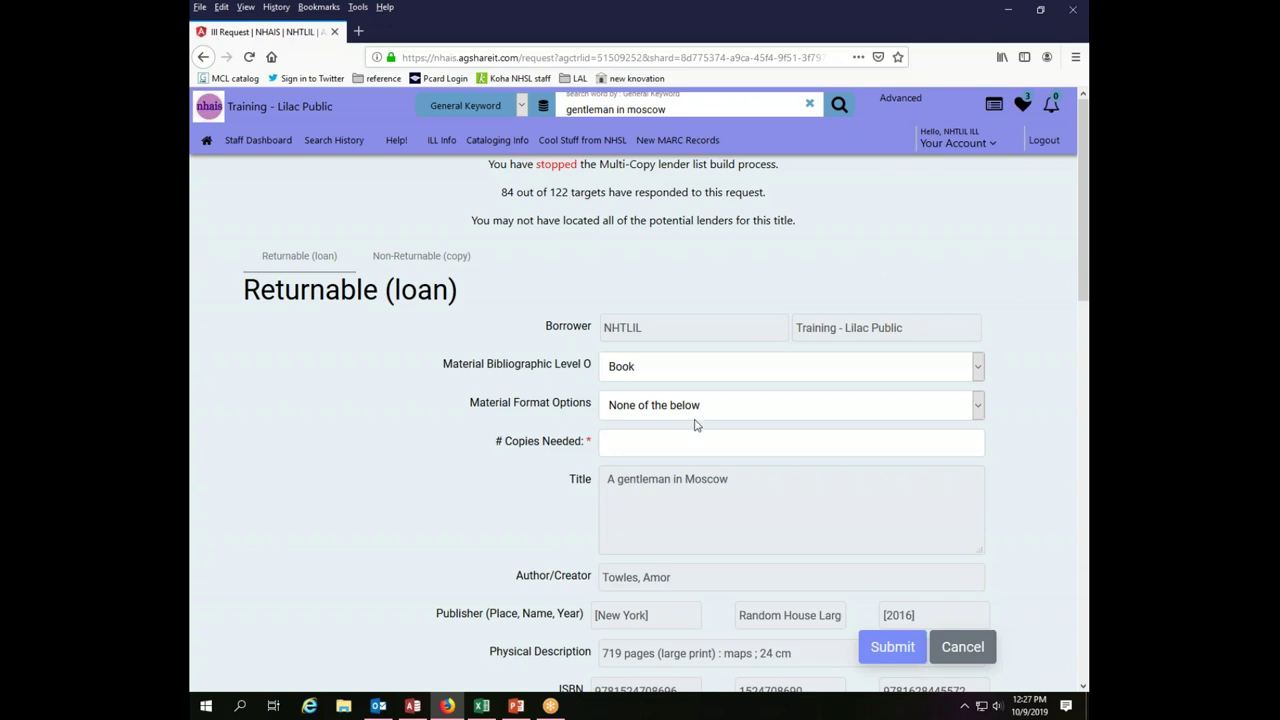
# Set # Copies Needed to 3 on the large print request
pyautogui.click(657, 441)
pyautogui.write('2')
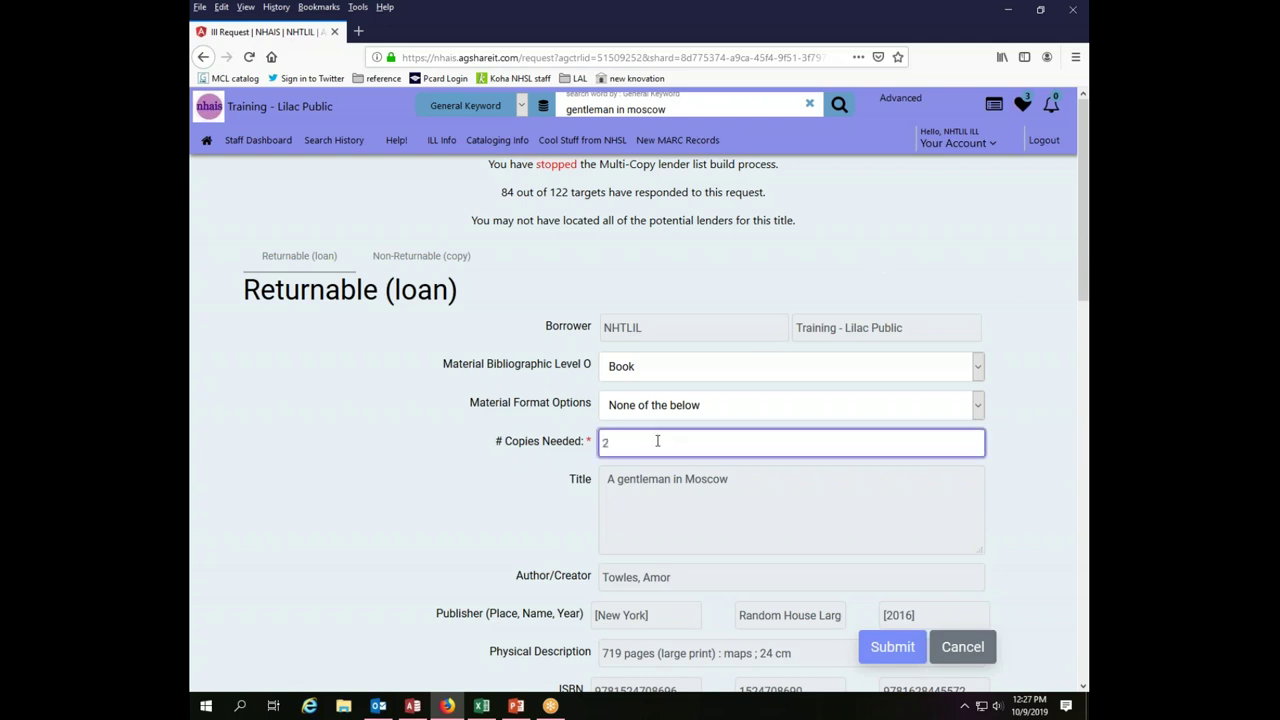
pyautogui.press('BackSpace')
pyautogui.write('3')
pyautogui.click(1036, 466)
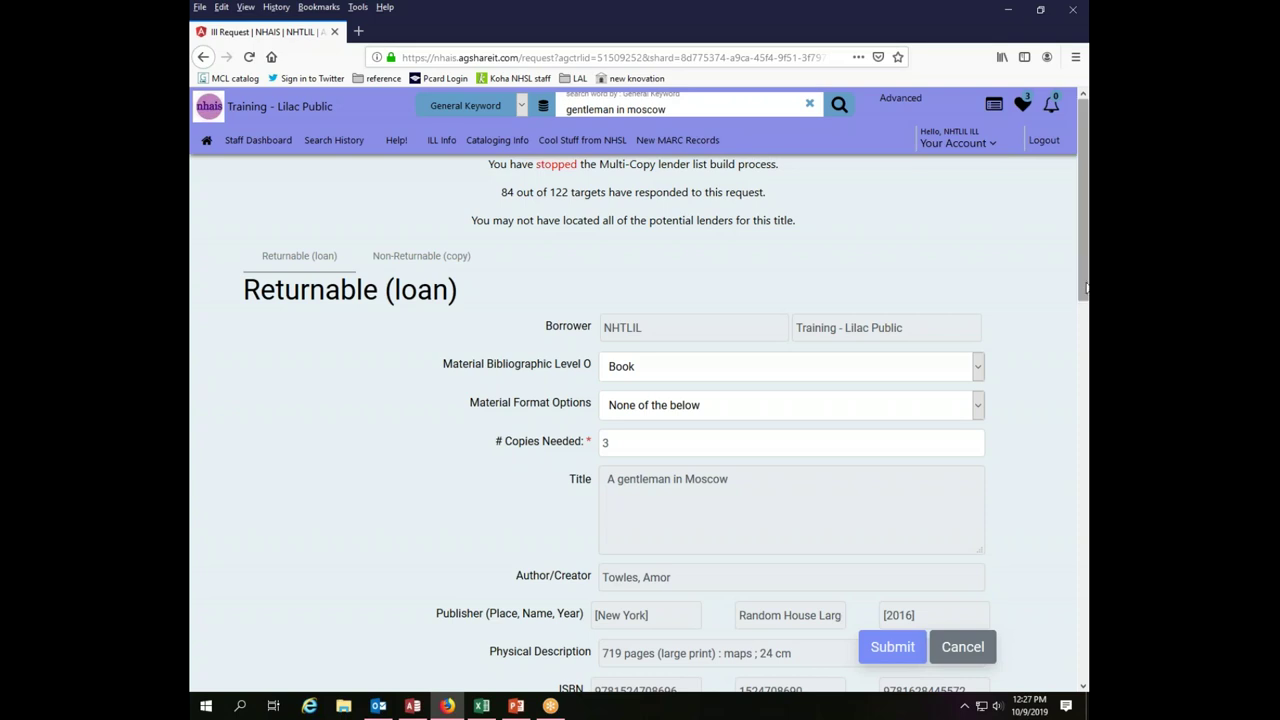
# Enter contact 'mr' and pick the saved book group patron as last name, appending 'LP'
pyautogui.moveTo(1084, 292); pyautogui.dragTo(1080, 393)
pyautogui.scroll(-3, 652, 562)
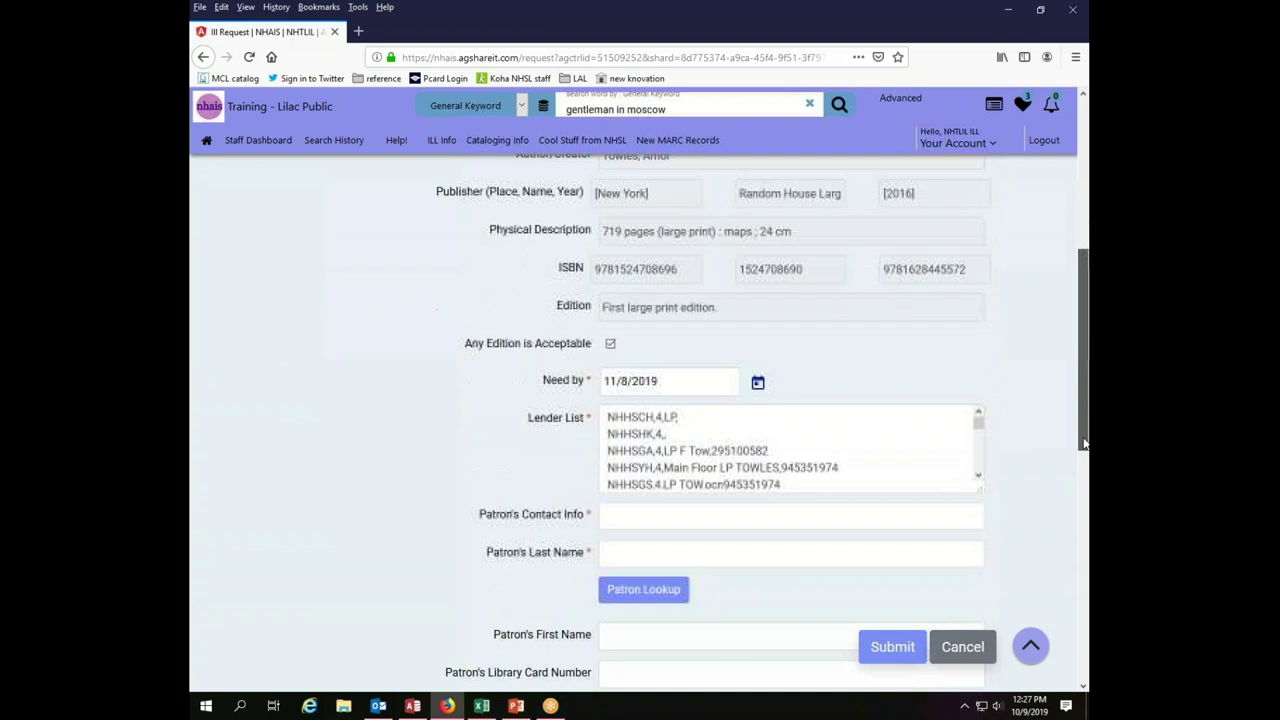
pyautogui.click(679, 466)
pyautogui.write('mr')
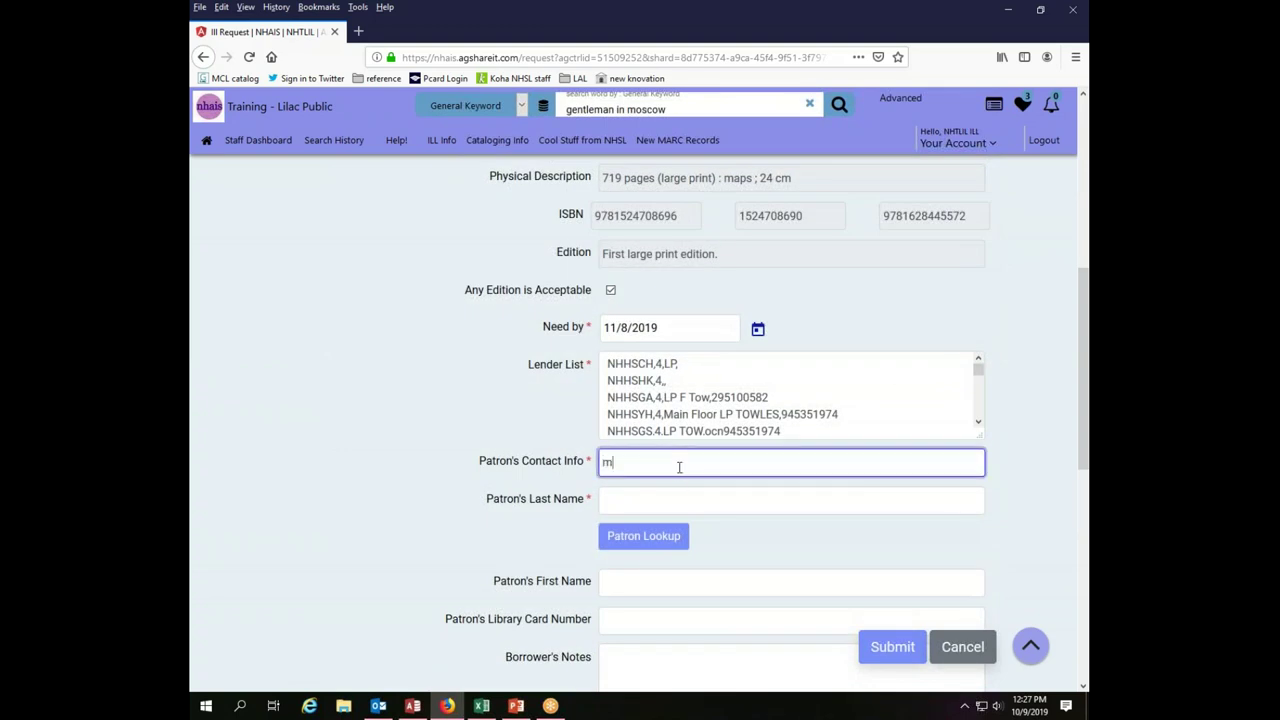
pyautogui.click(695, 503)
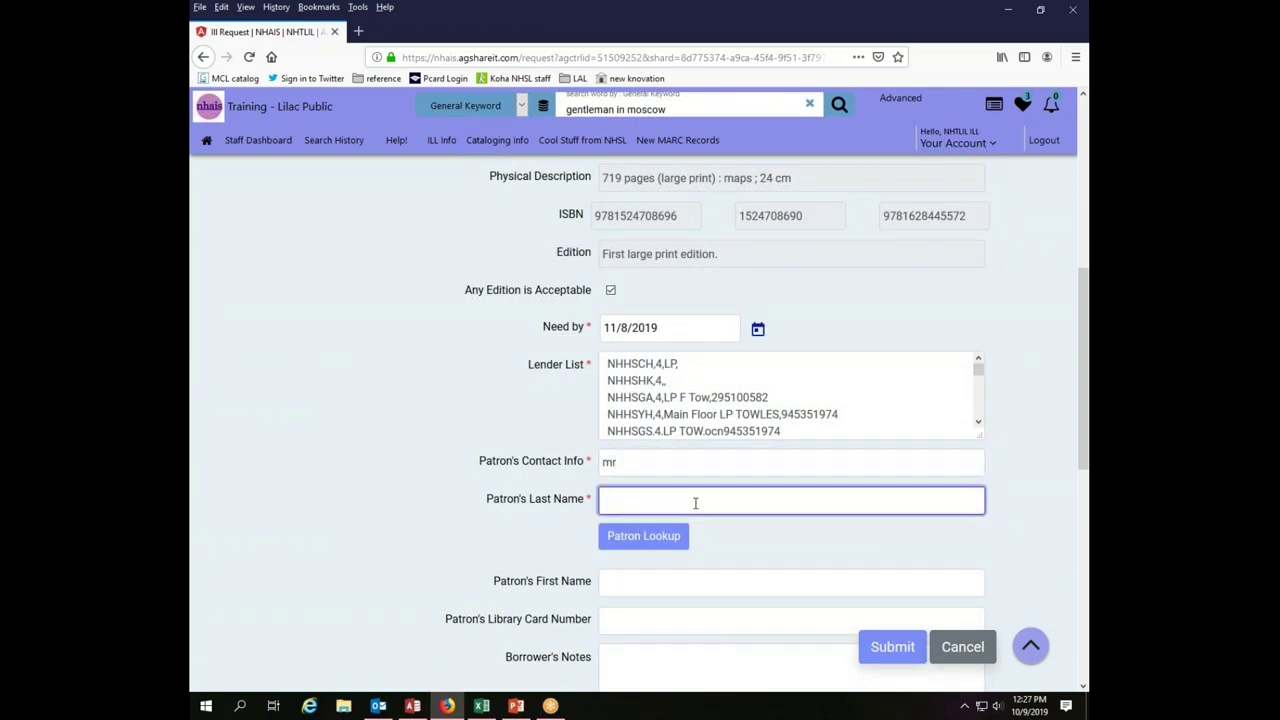
pyautogui.write('to share')
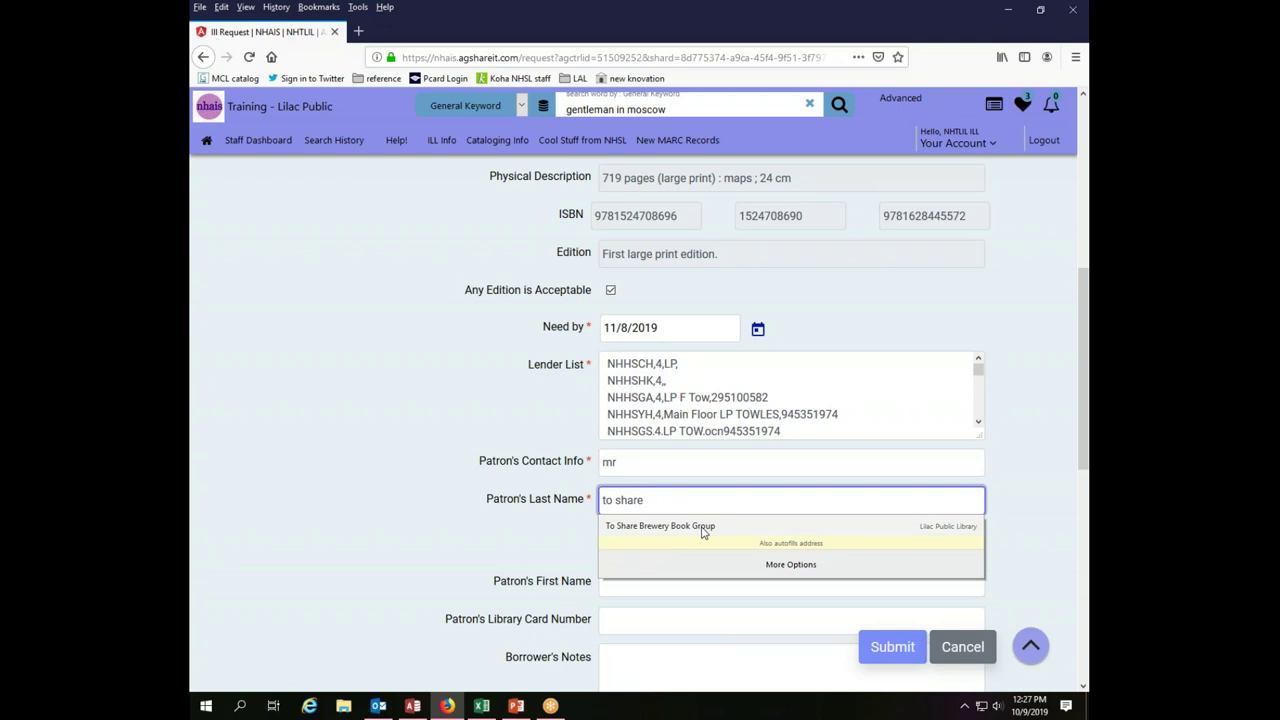
pyautogui.click(702, 533)
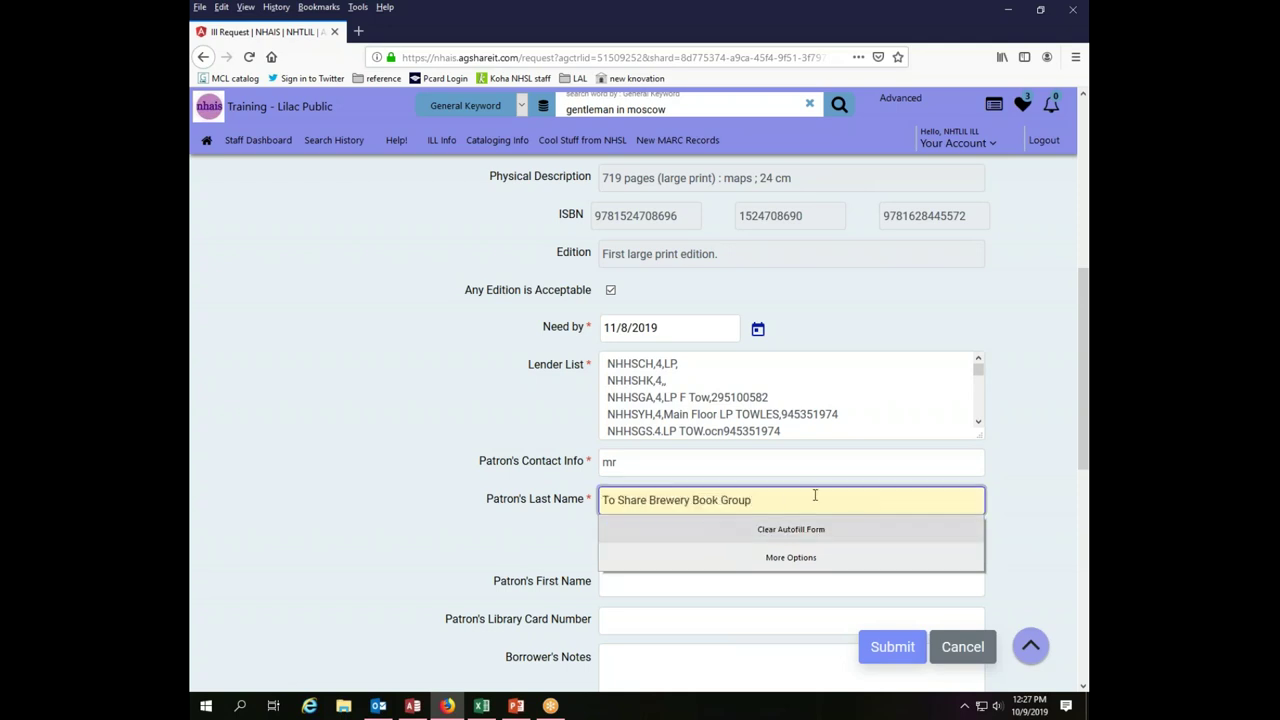
pyautogui.write('LP')
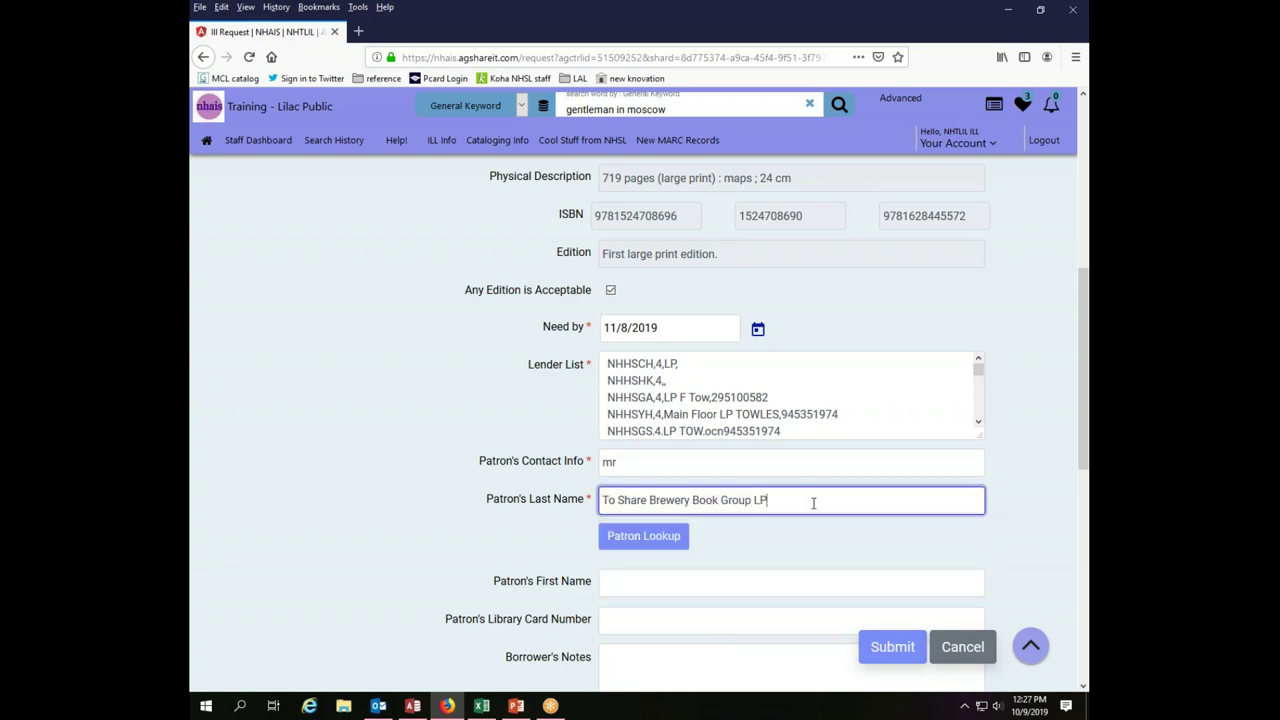
pyautogui.moveTo(1080, 371); pyautogui.dragTo(1071, 523)
# Submit the ILL request for 3 large print copies of 'A Gentleman in Moscow'
pyautogui.click(897, 646)
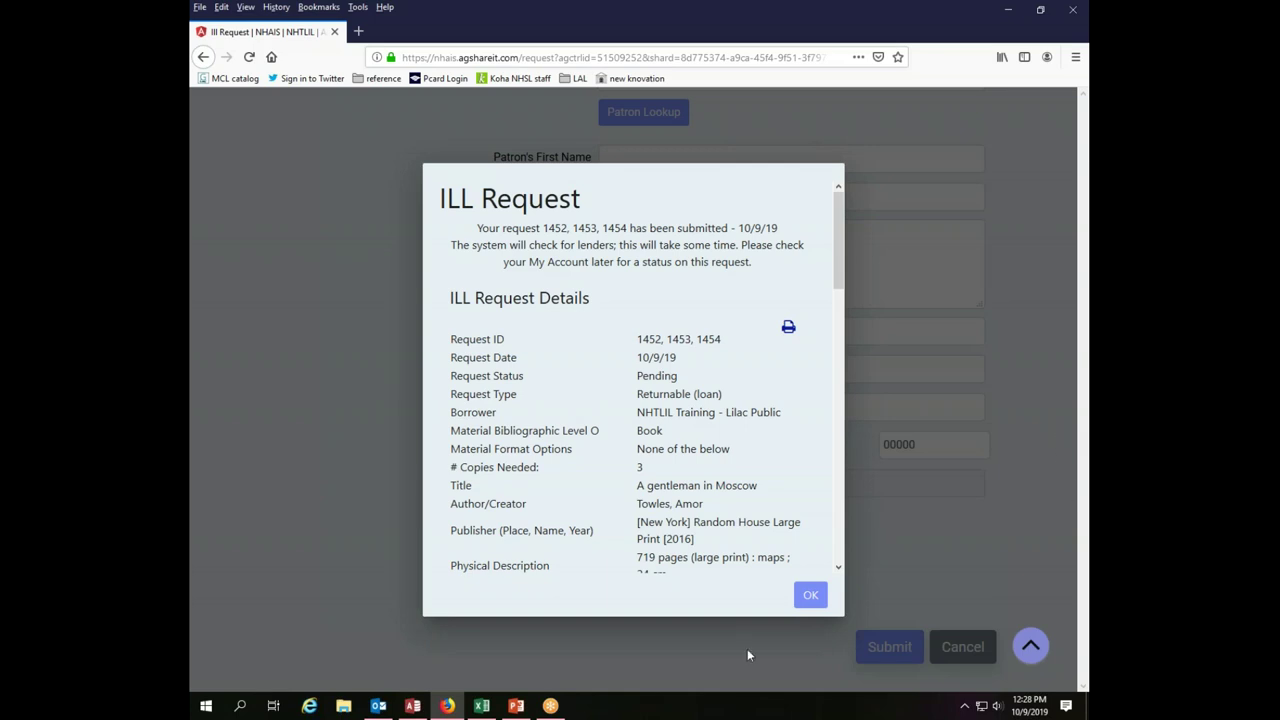
# Close the large print request confirmation and log out of the staff account
pyautogui.click(802, 602)
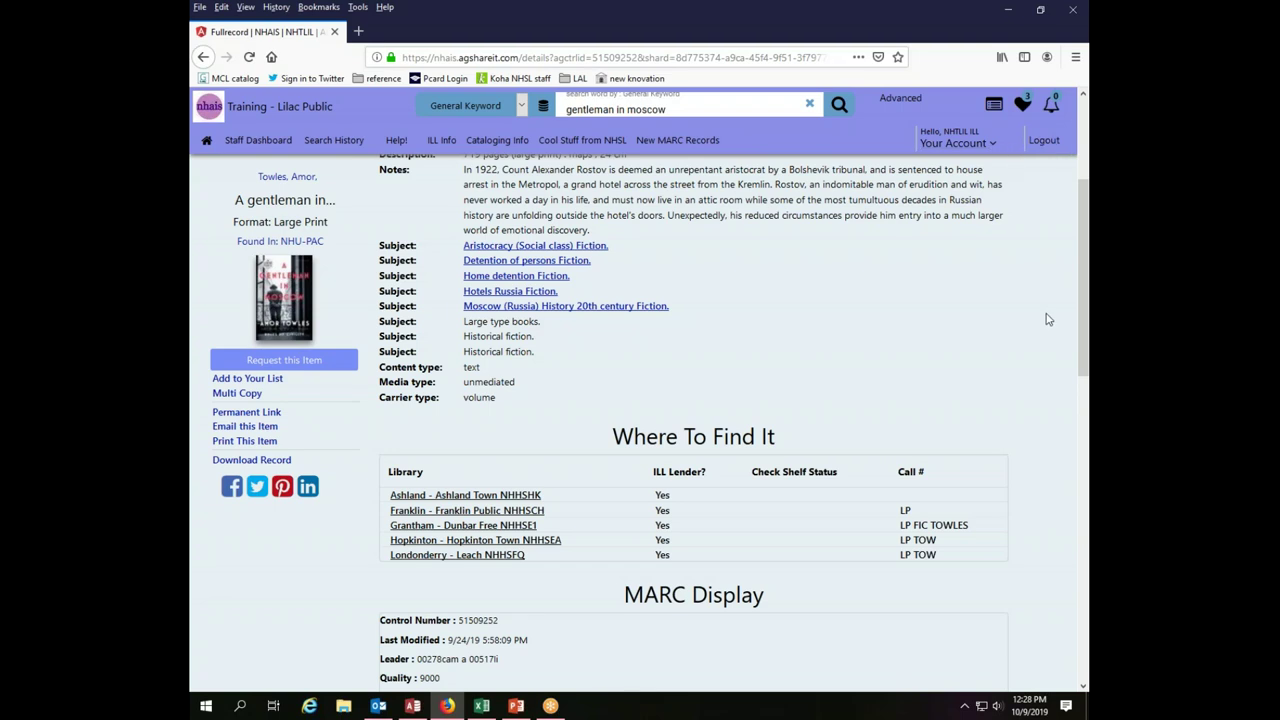
pyautogui.click(1044, 142)
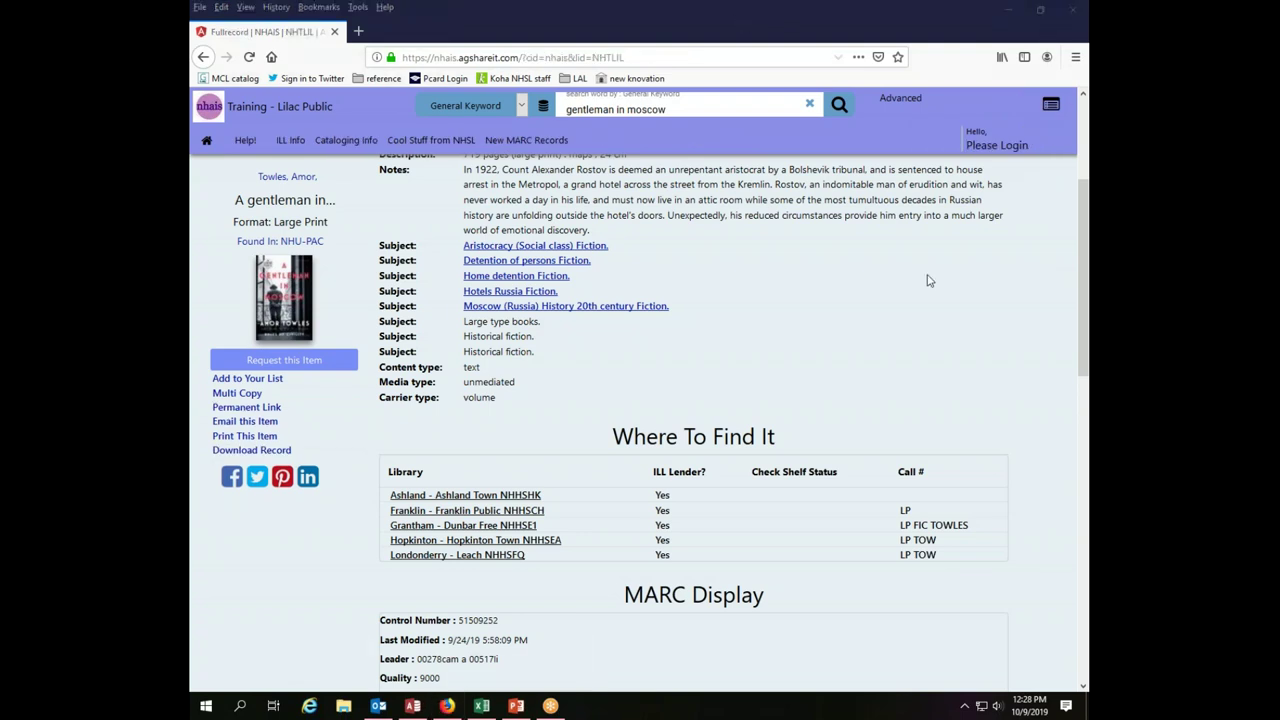